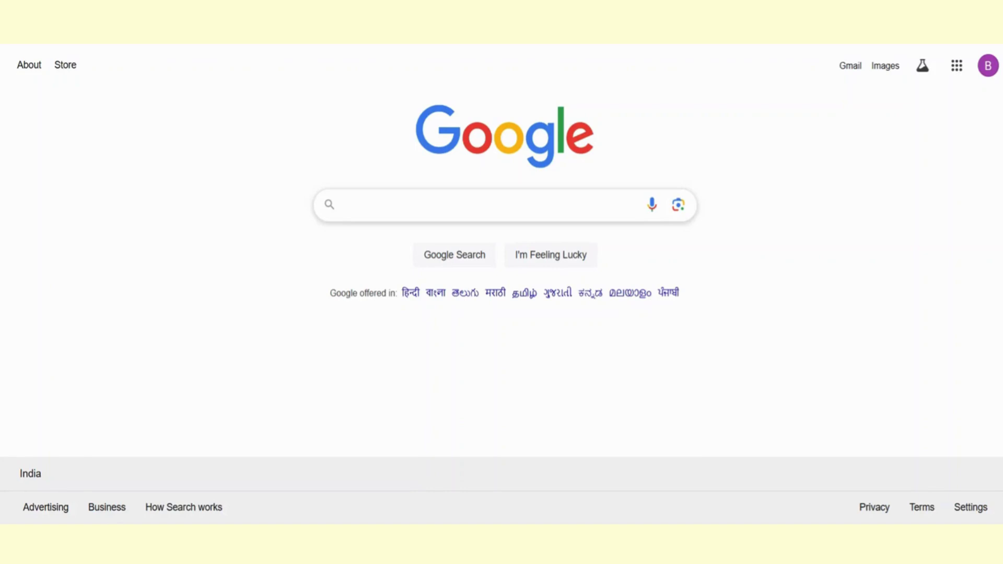
# Step: Search Google for 'bharathi payilagam' and open the academy's Register For BPEE 2025 result
pyautogui.click(344, 204)
pyautogui.write('bhar')
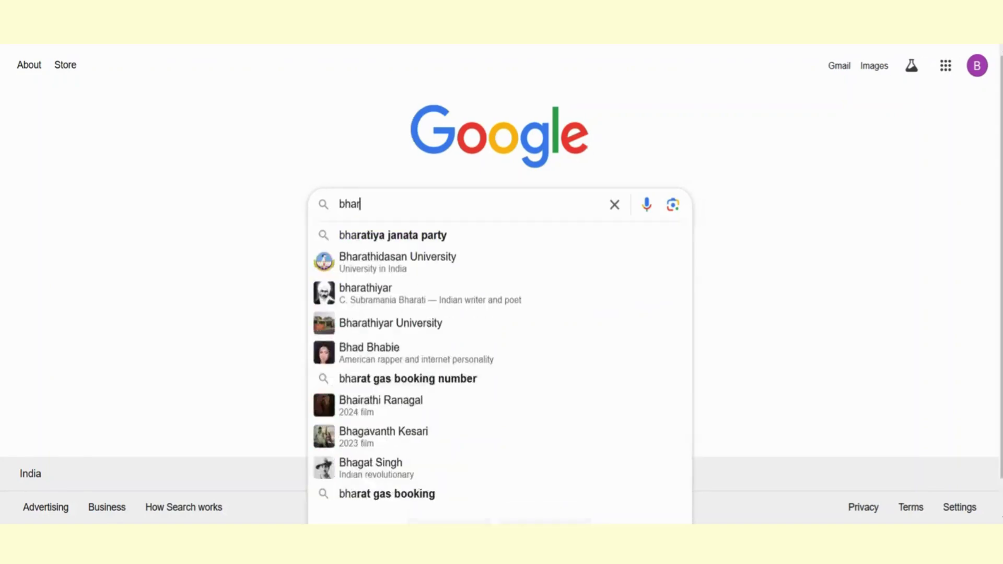
pyautogui.write('athi payilagam')
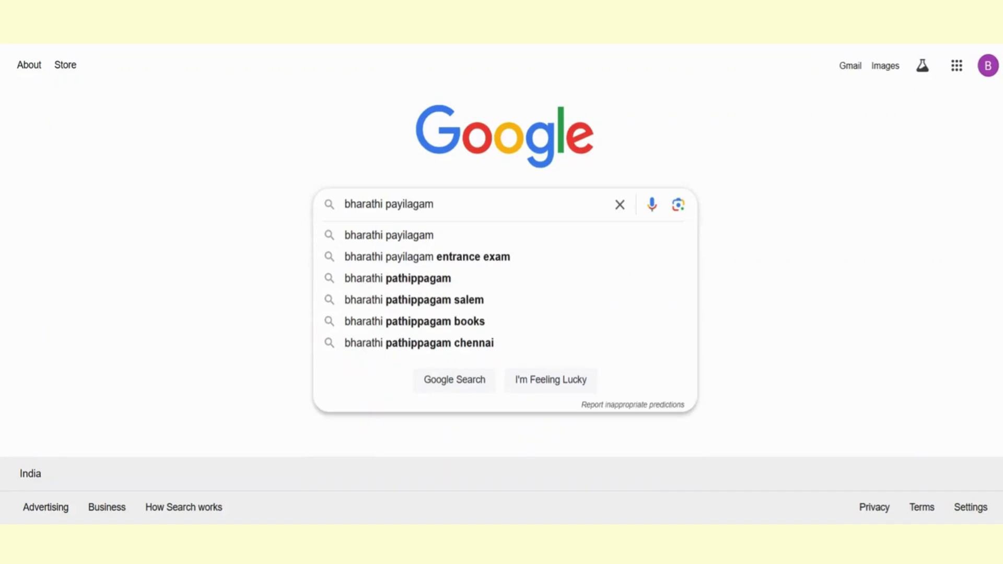
pyautogui.press('Return')
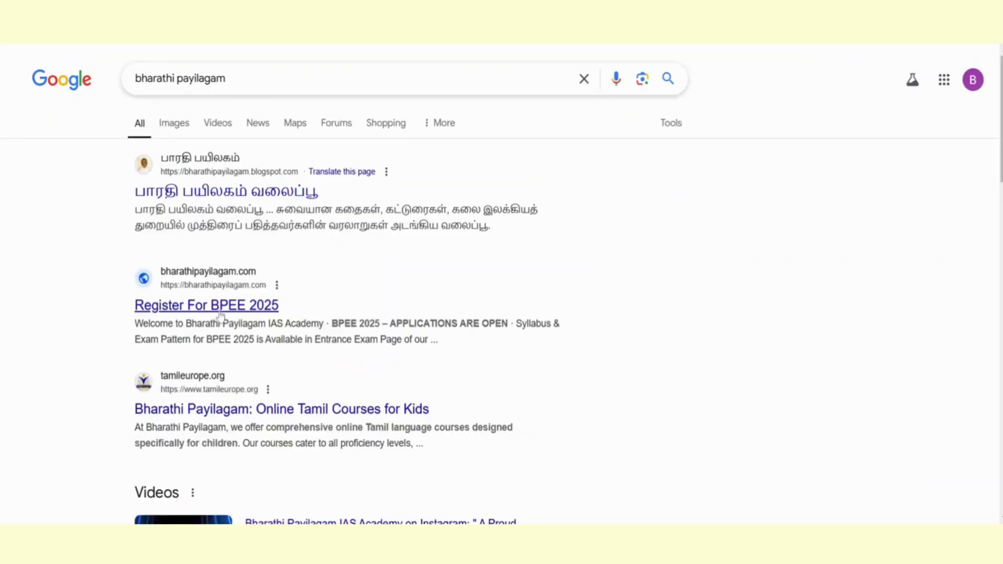
pyautogui.click(206, 304)
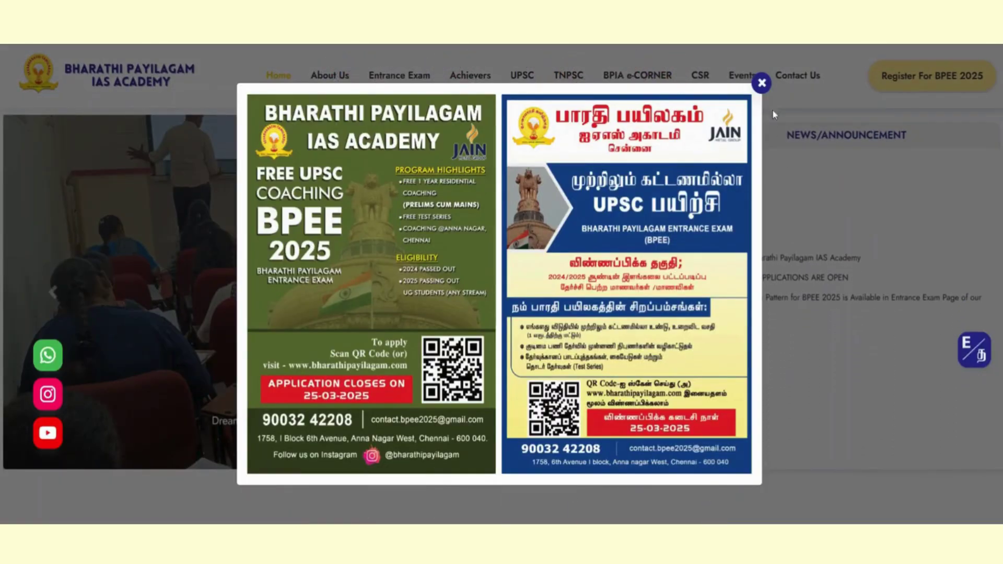
# Step: Dismiss the poster and scroll through the Entrance Exam > Syllabus page
pyautogui.click(760, 85)
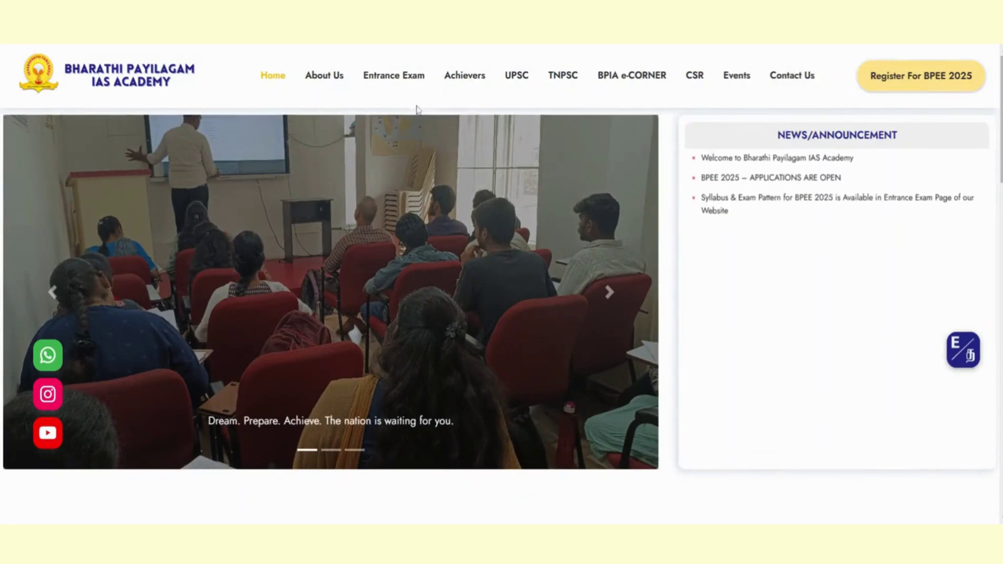
pyautogui.moveTo(411, 92)
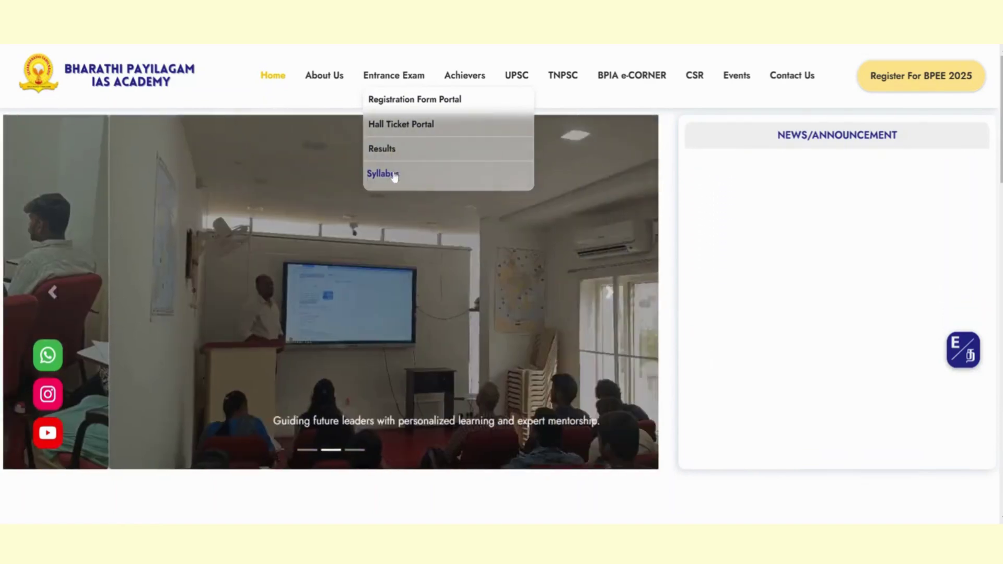
pyautogui.click(394, 177)
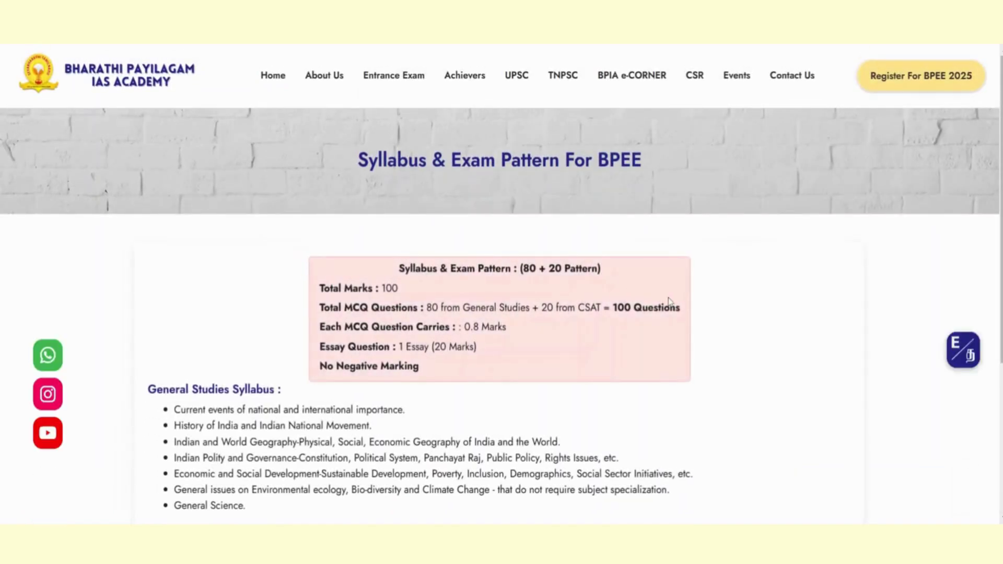
pyautogui.scroll(-3, 668, 301)
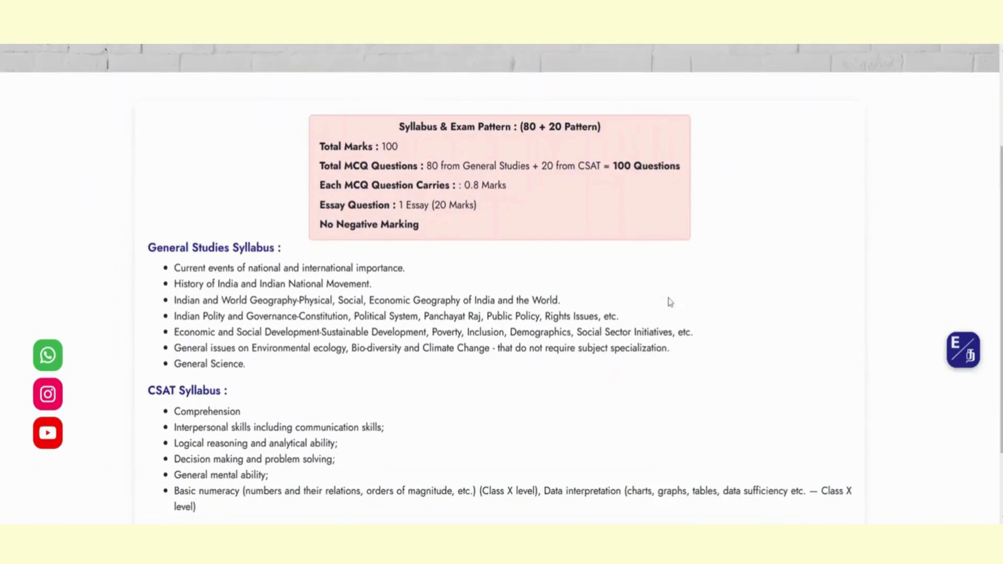
pyautogui.scroll(-2, 670, 301)
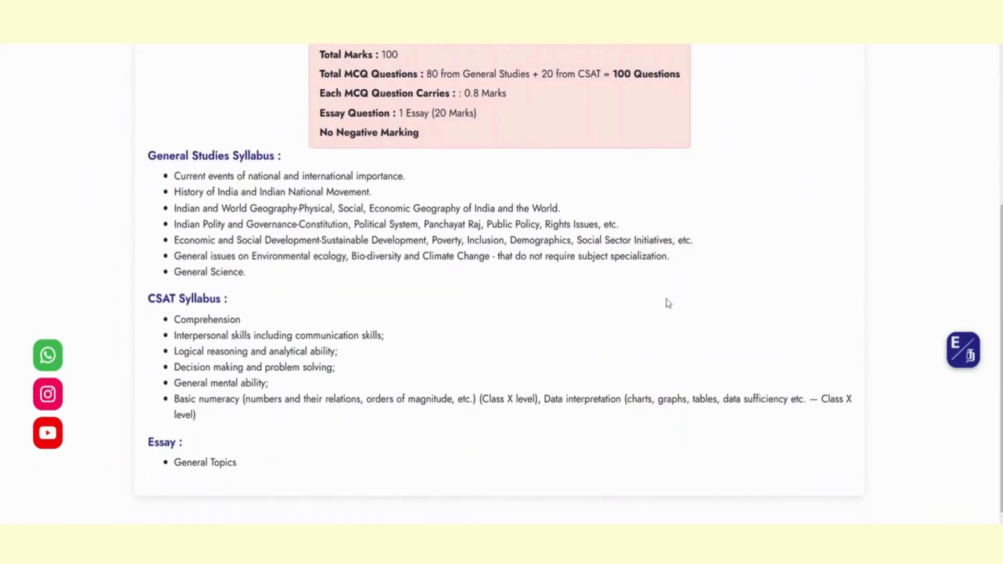
pyautogui.scroll(5, 667, 300)
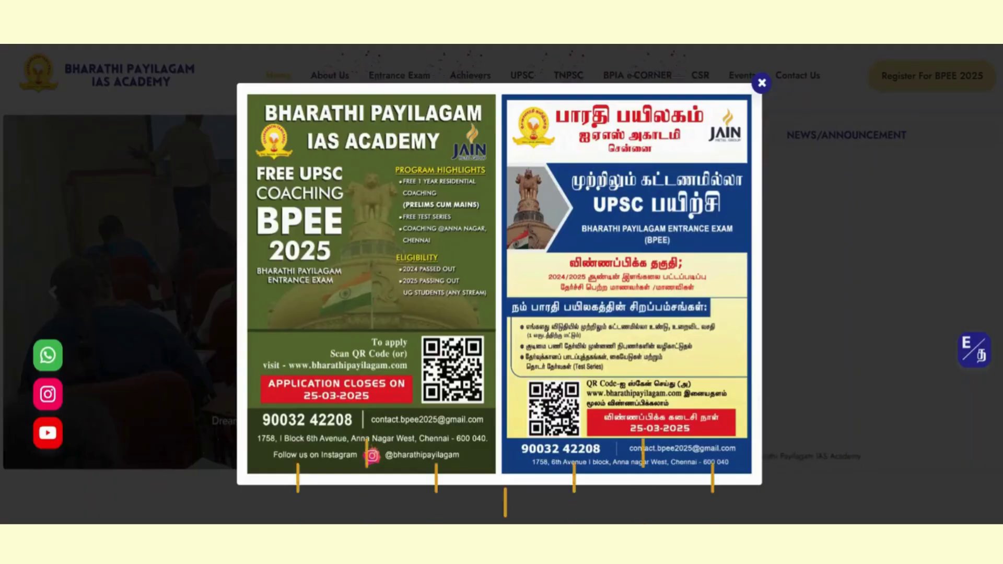
# Step: Open the Sign Up form and enter the candidate's first and last name
pyautogui.click(762, 84)
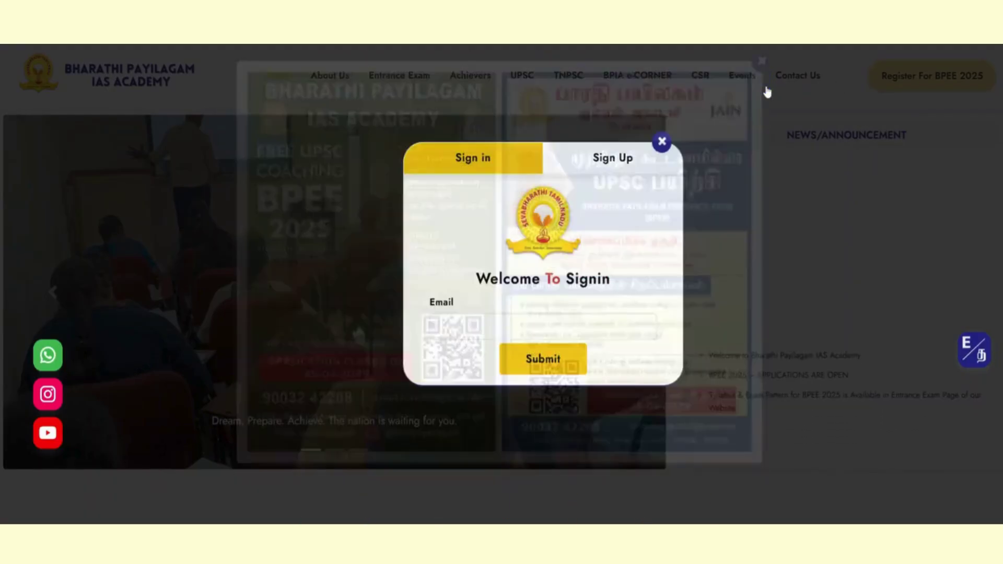
pyautogui.click(607, 157)
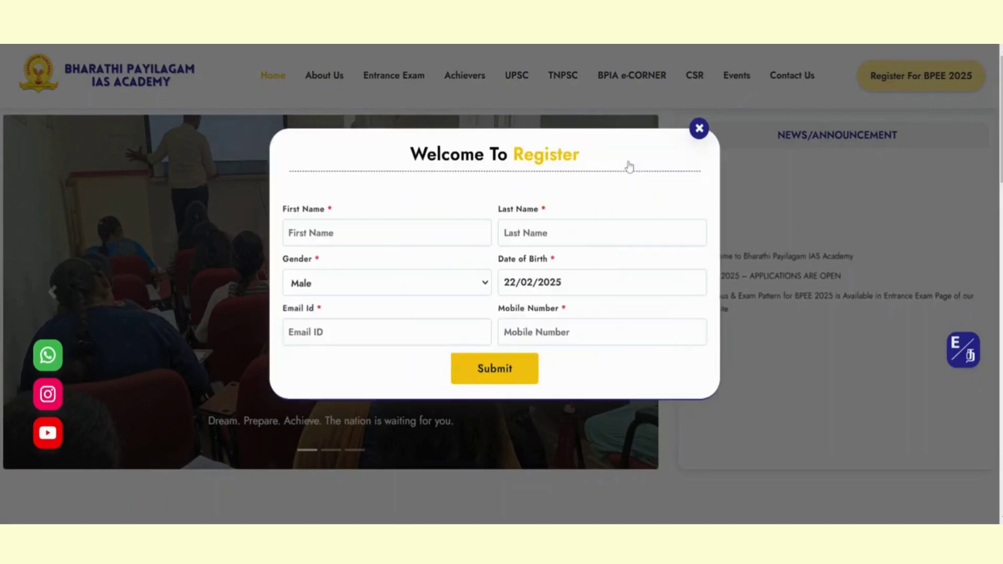
pyautogui.click(386, 233)
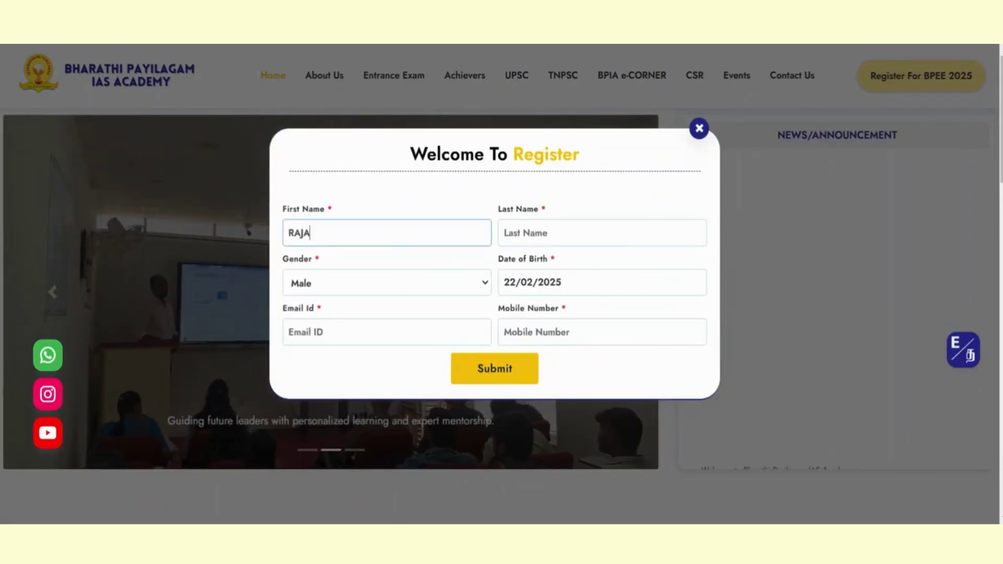
pyautogui.click(601, 233)
pyautogui.write('S')
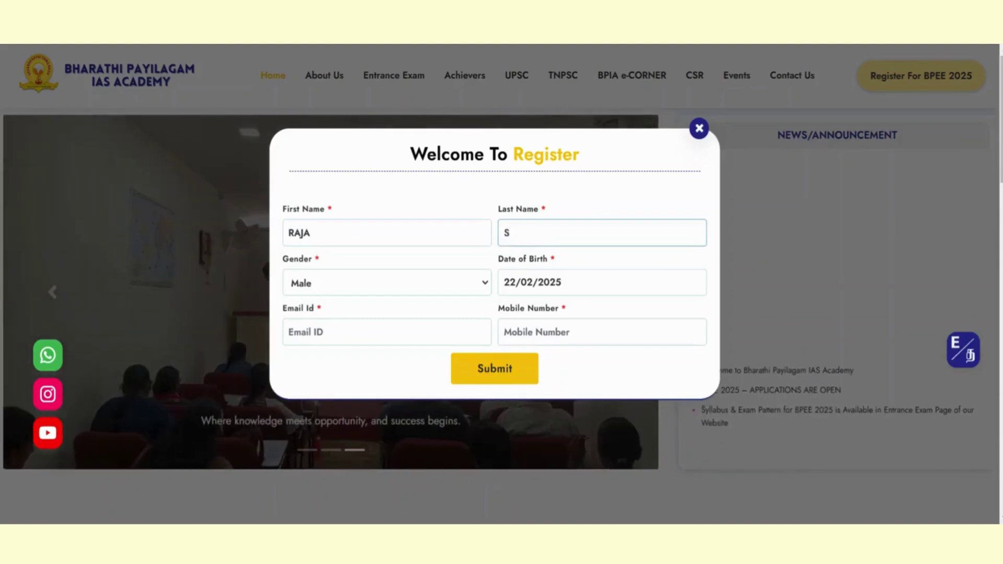
pyautogui.press('Tab')
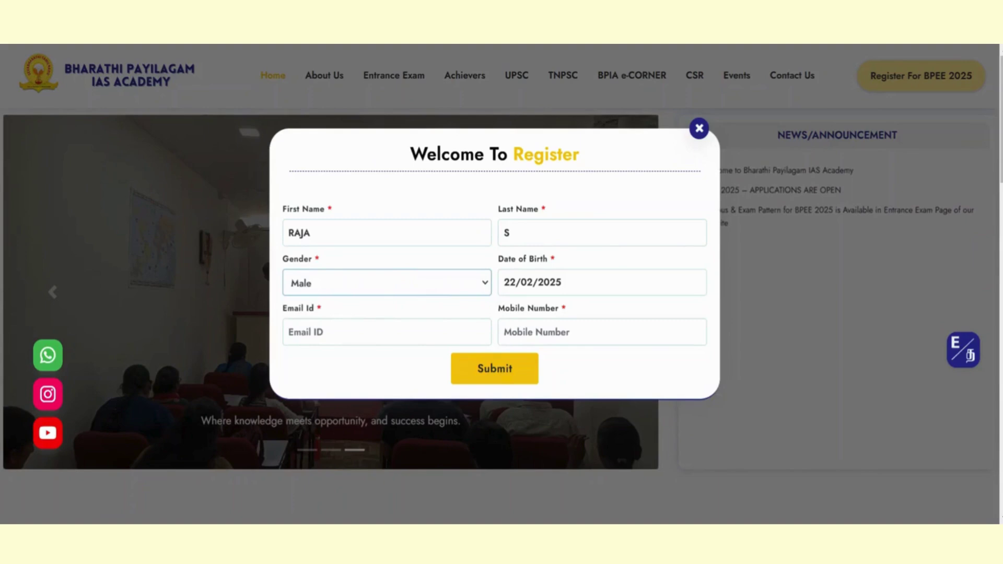
# Step: Set the date of birth to 21/10/2005
pyautogui.click(515, 283)
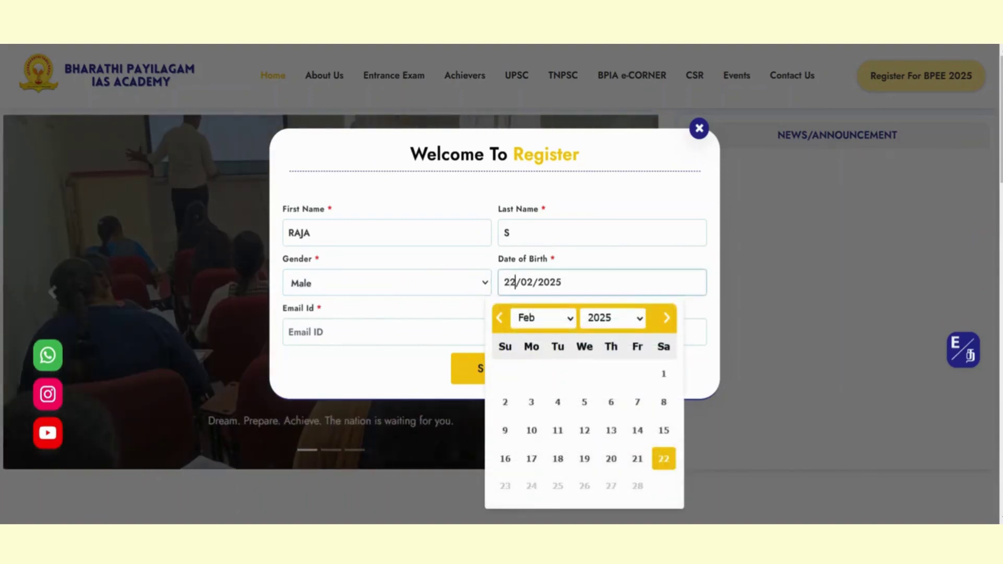
pyautogui.hotkey('ctrl', 'a')
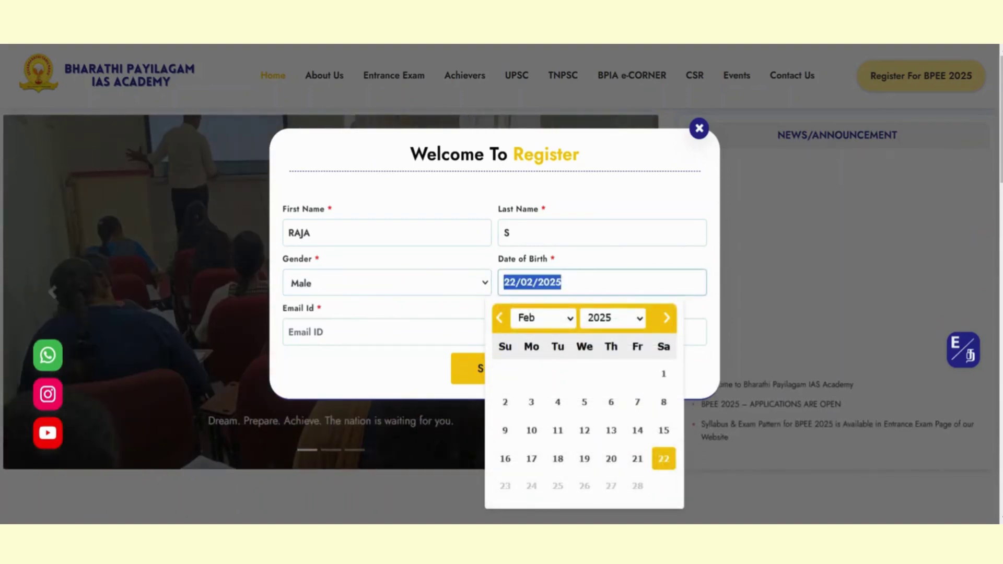
pyautogui.write('21/10/')
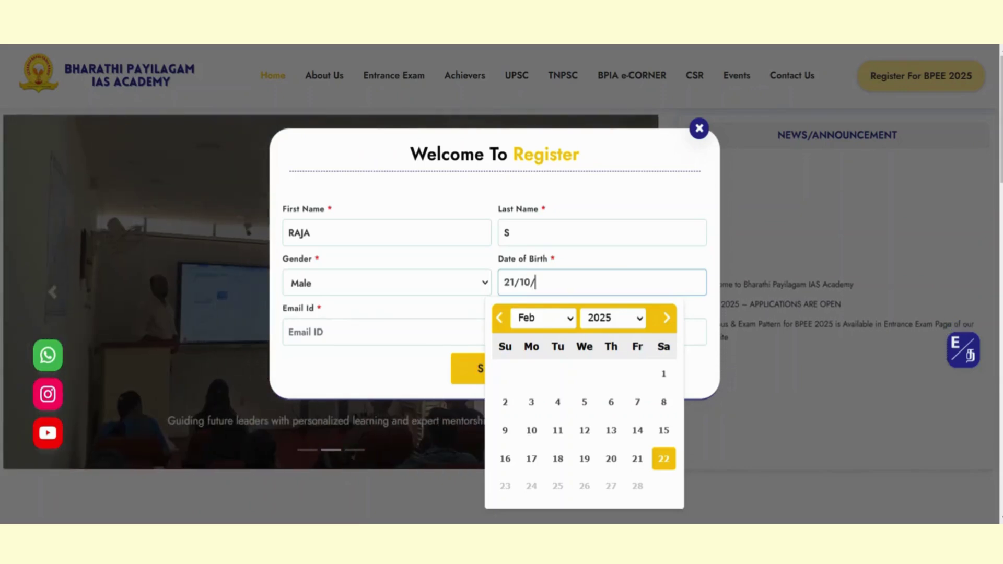
pyautogui.write('2005')
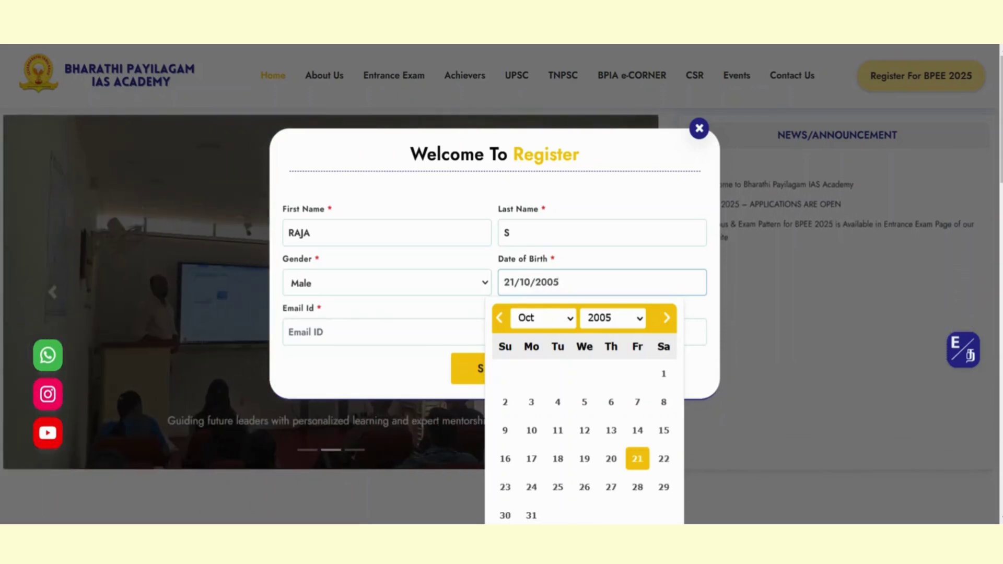
pyautogui.click(637, 458)
# Step: Enter the e-mail address and mobile number, then submit the registration
pyautogui.click(385, 337)
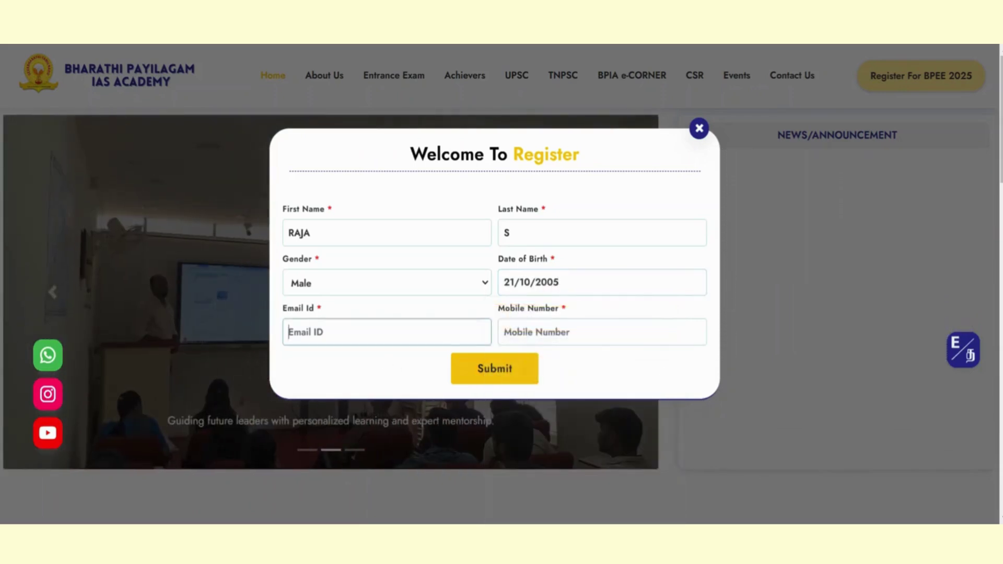
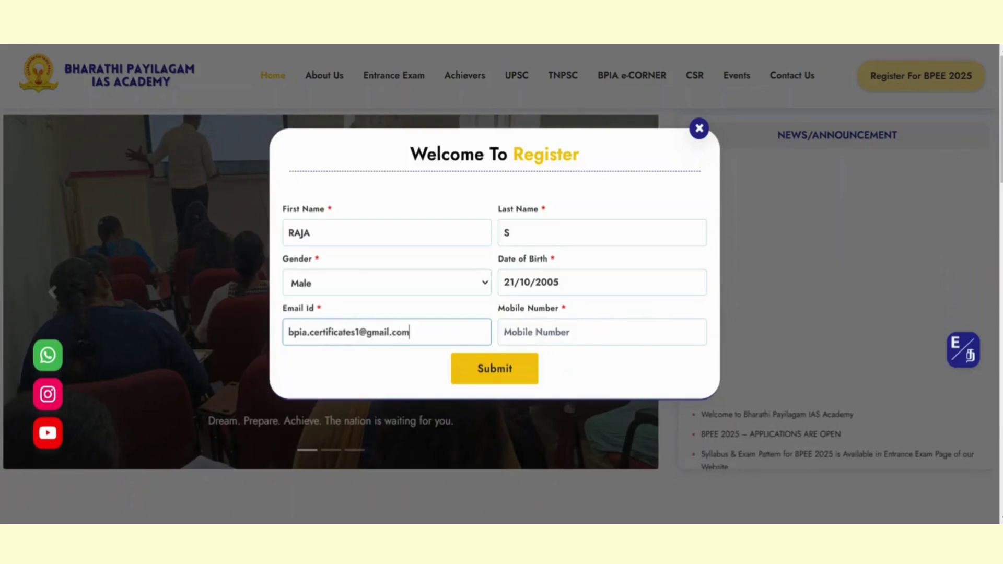
pyautogui.click(505, 332)
pyautogui.write('98')
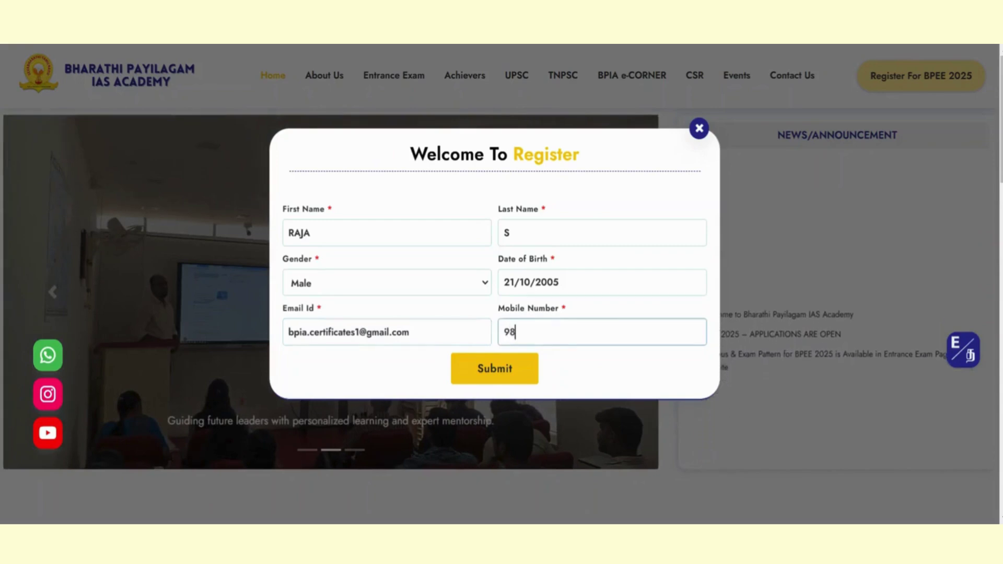
pyautogui.write('76543210')
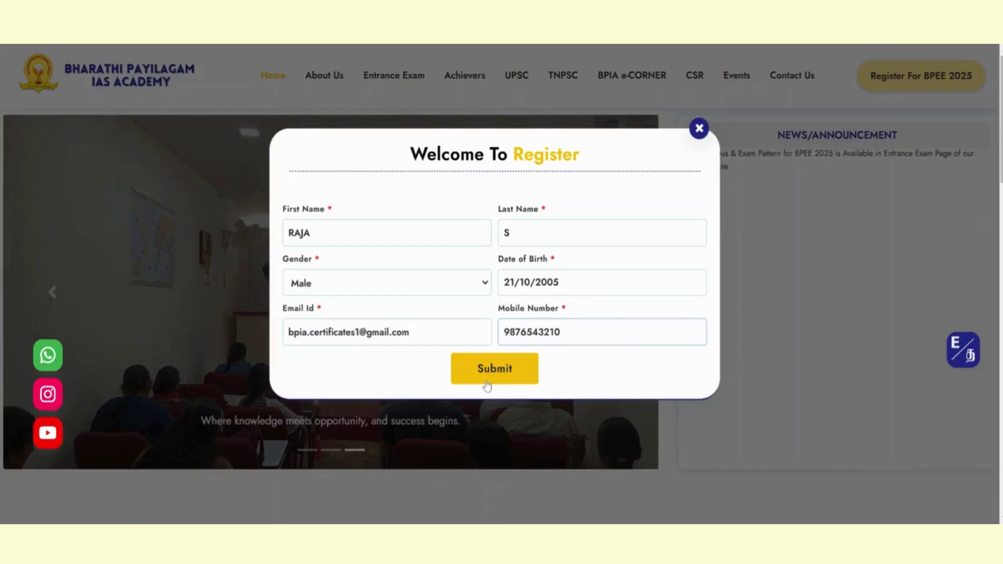
pyautogui.click(488, 382)
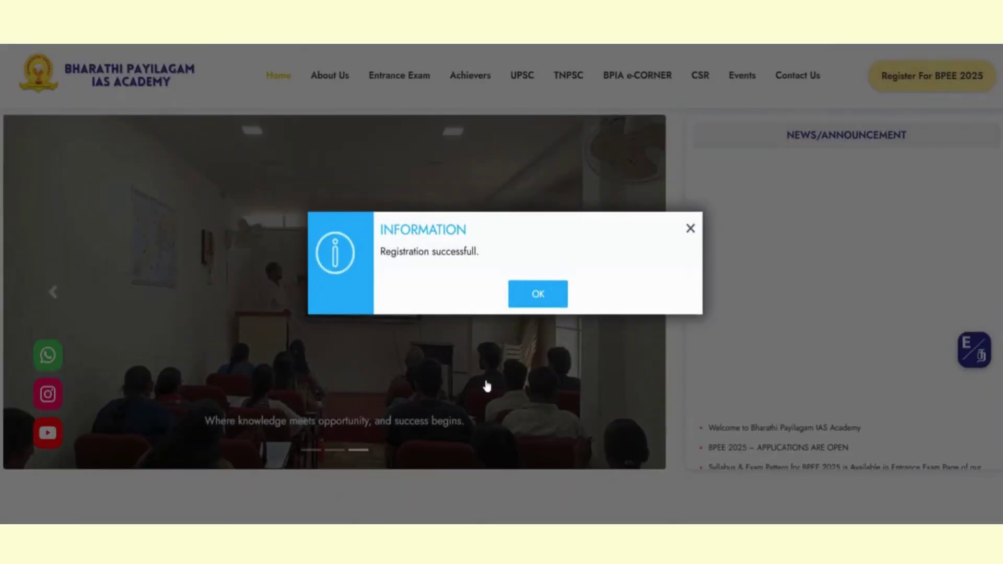
# Step: Sign in for BPEE 2025 using the registered e-mail and the emailed one-time code
pyautogui.click(538, 298)
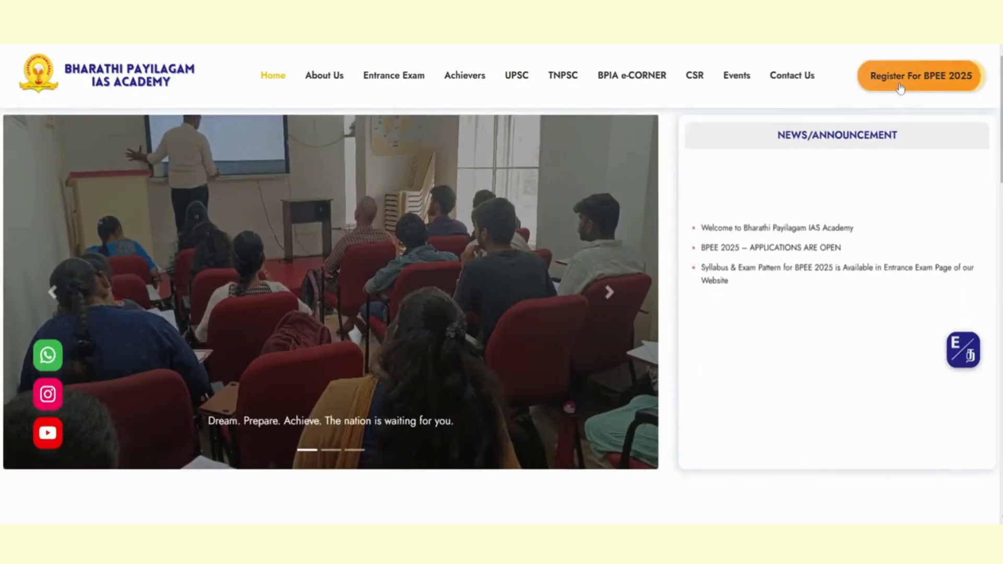
pyautogui.click(899, 88)
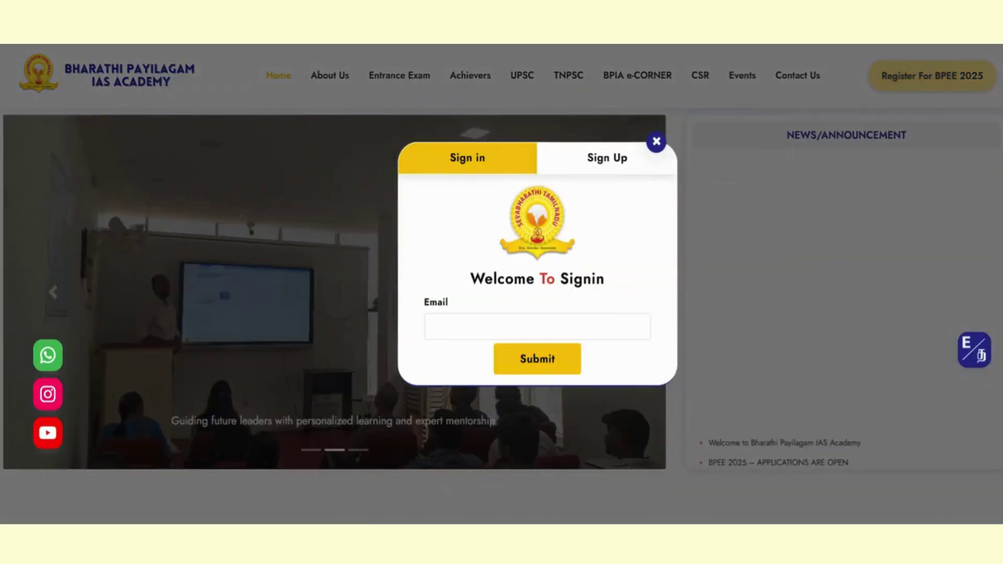
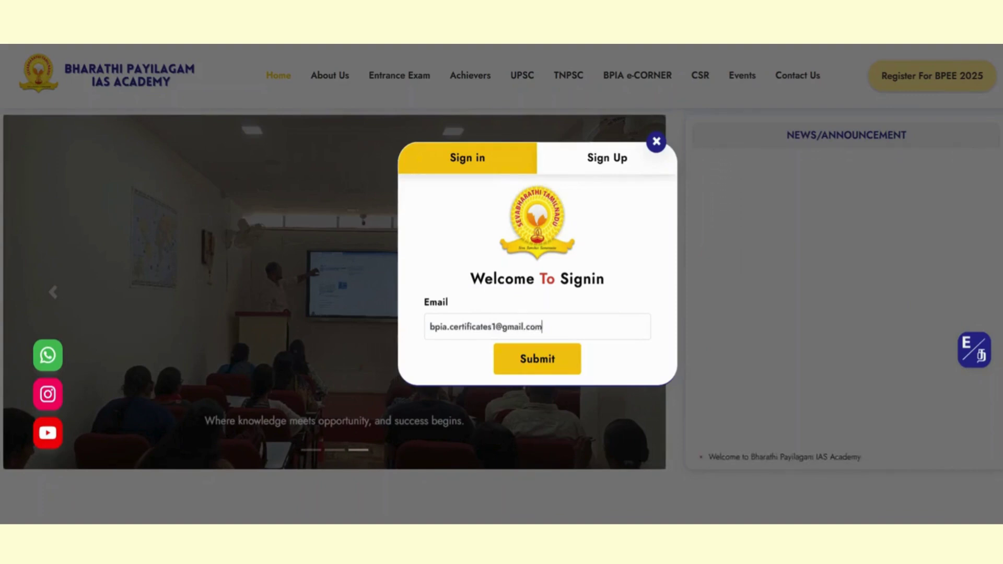
pyautogui.click(541, 356)
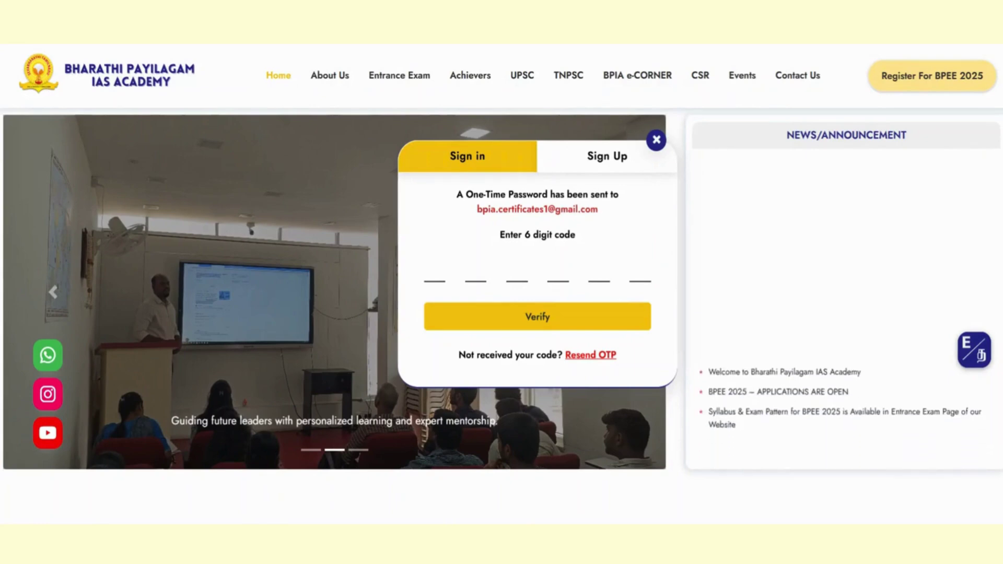
pyautogui.click(434, 269)
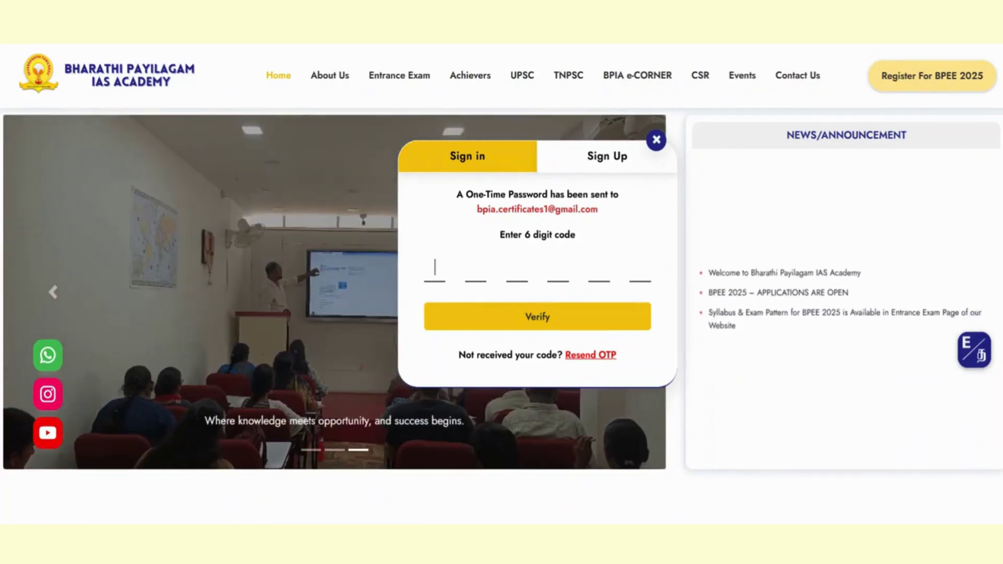
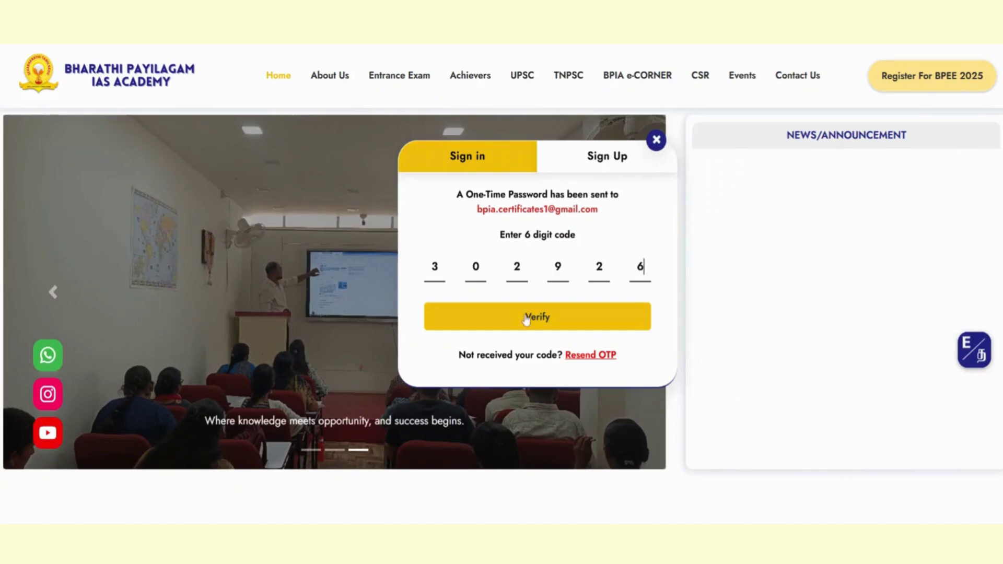
pyautogui.click(526, 317)
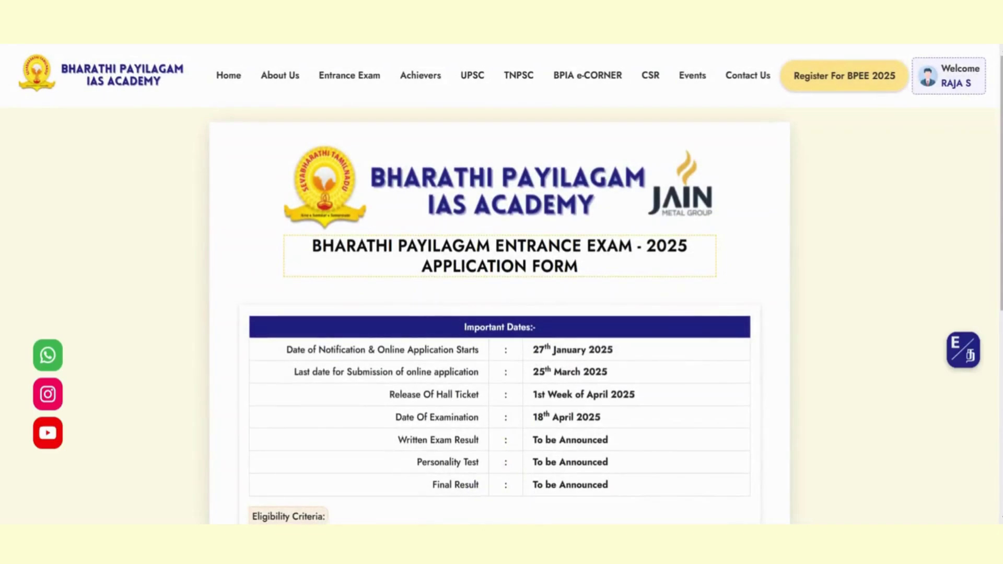
pyautogui.scroll(-1, 636, 323)
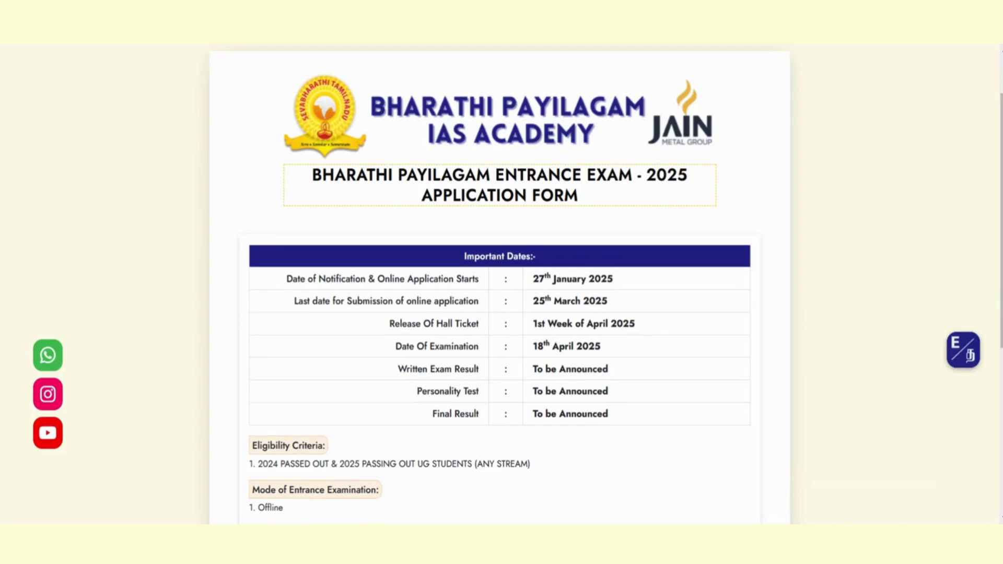
pyautogui.scroll(-2, 502, 285)
pyautogui.scroll(-2, 589, 358)
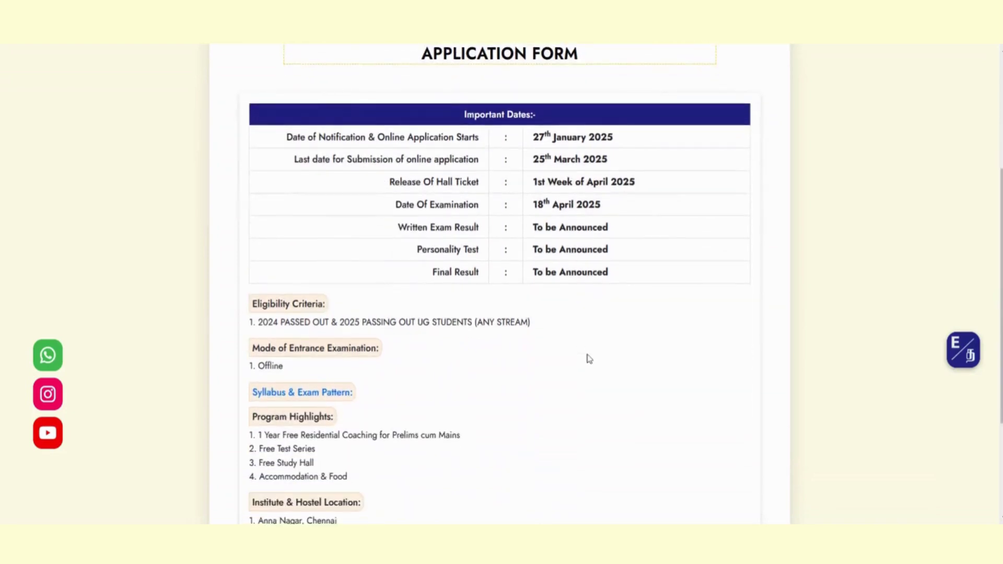
pyautogui.scroll(-2, 589, 359)
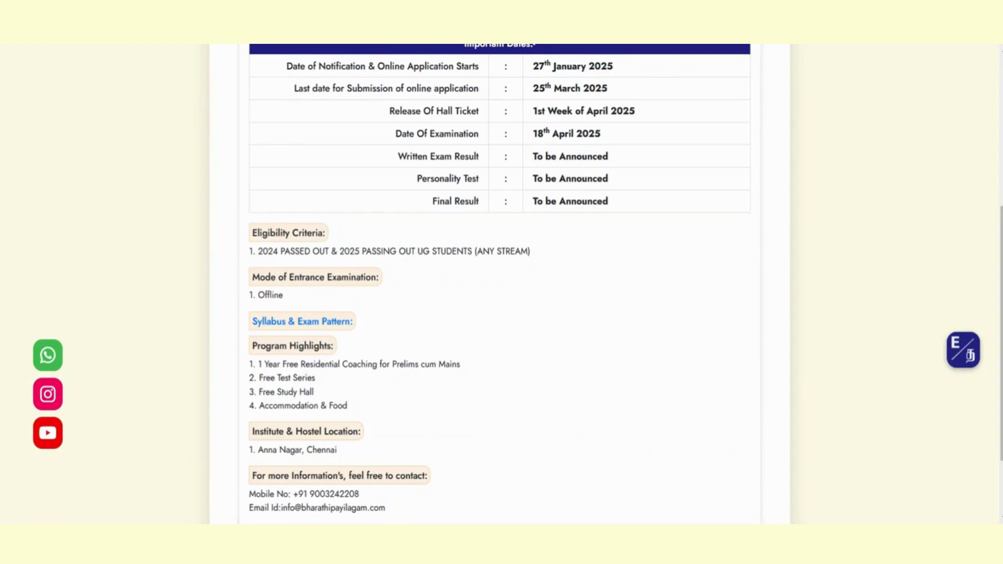
pyautogui.scroll(-2, 587, 360)
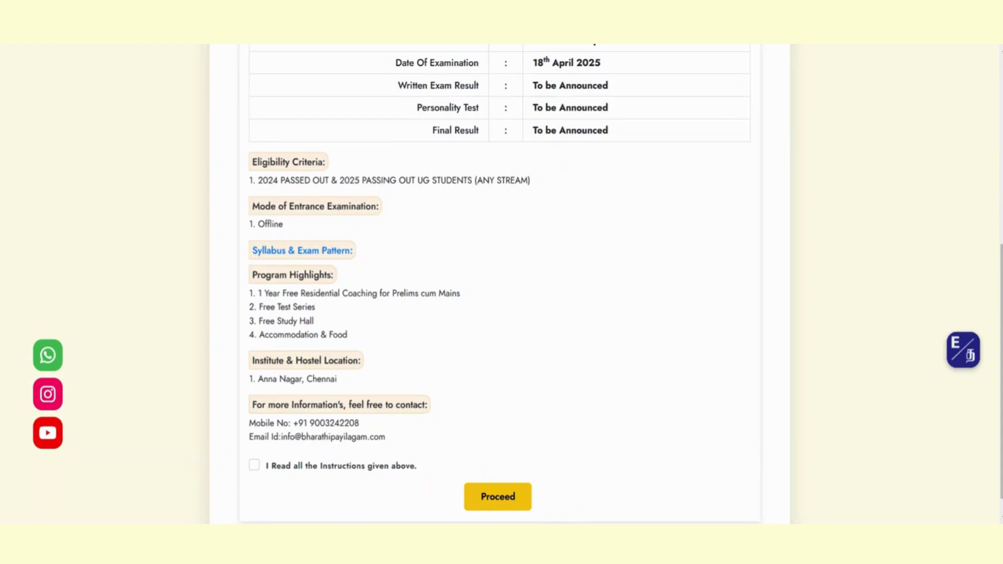
# Step: Proceed to the application form and enter the candidate's Aadhar number
pyautogui.click(500, 496)
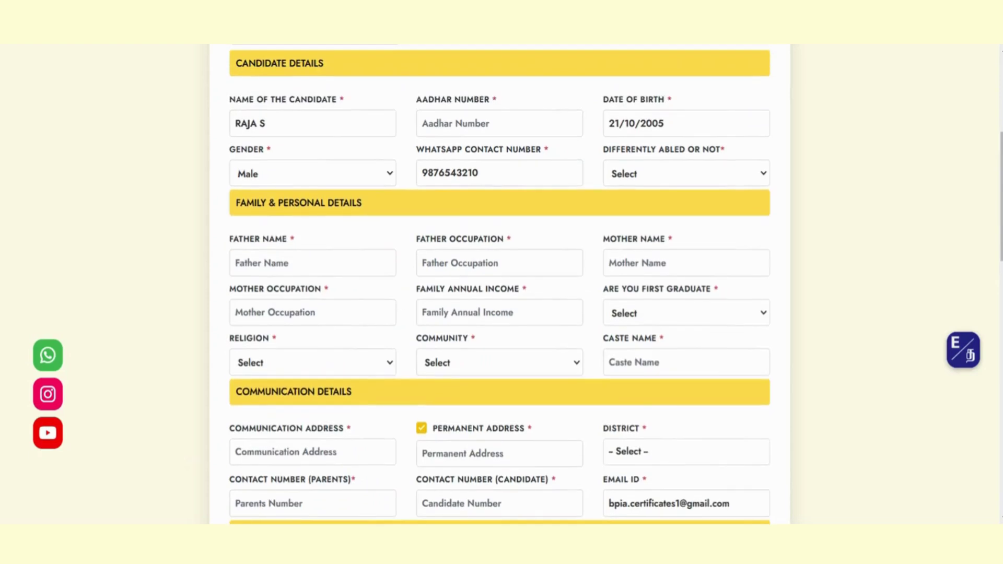
pyautogui.click(499, 123)
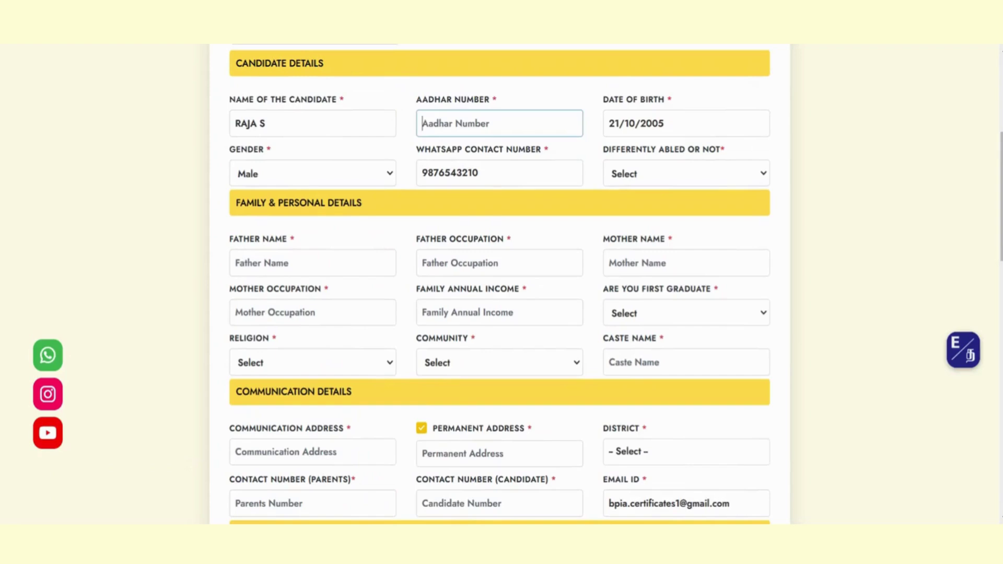
# Step: Set both Differently Abled and Scribe Required to YES
pyautogui.click(640, 177)
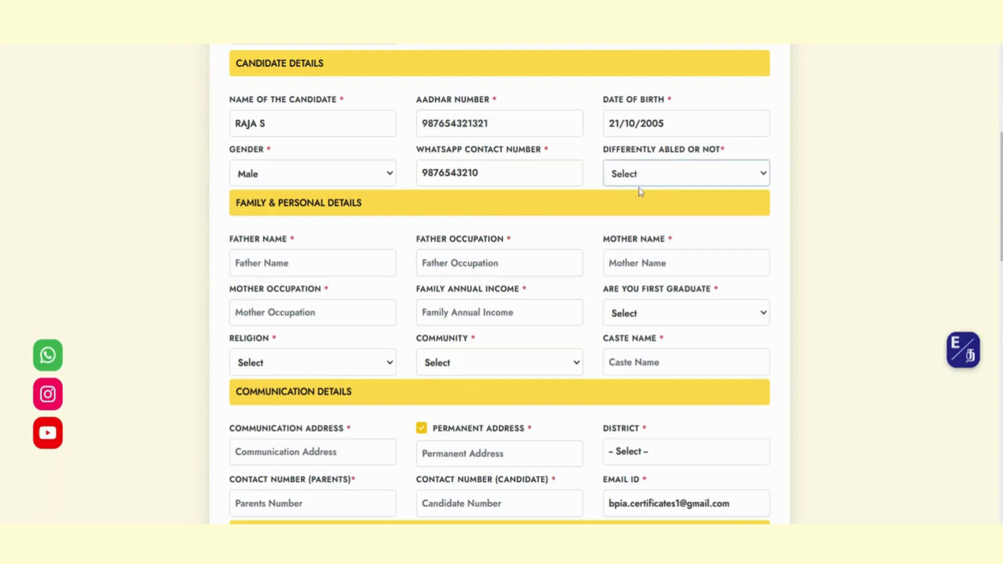
pyautogui.click(636, 218)
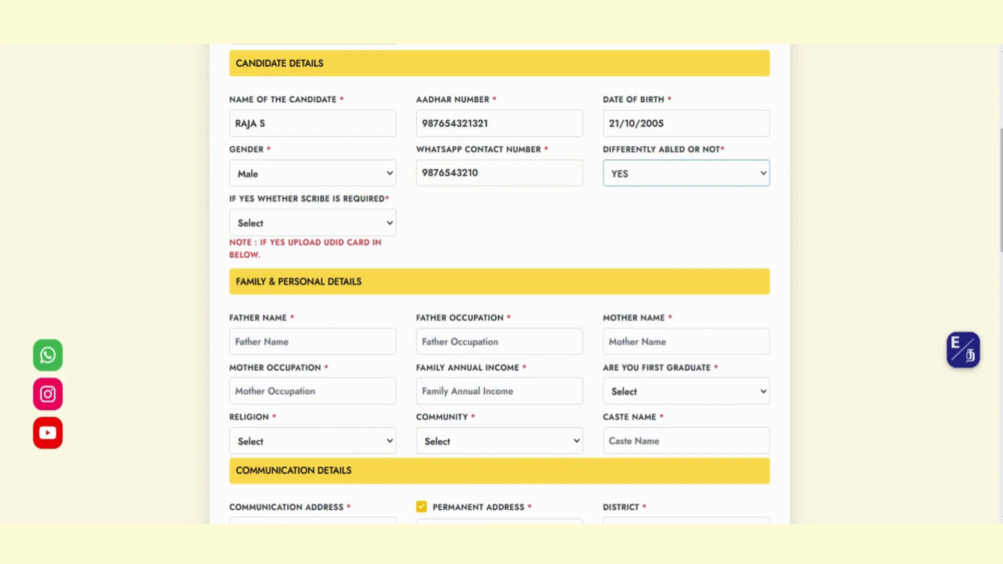
pyautogui.click(385, 225)
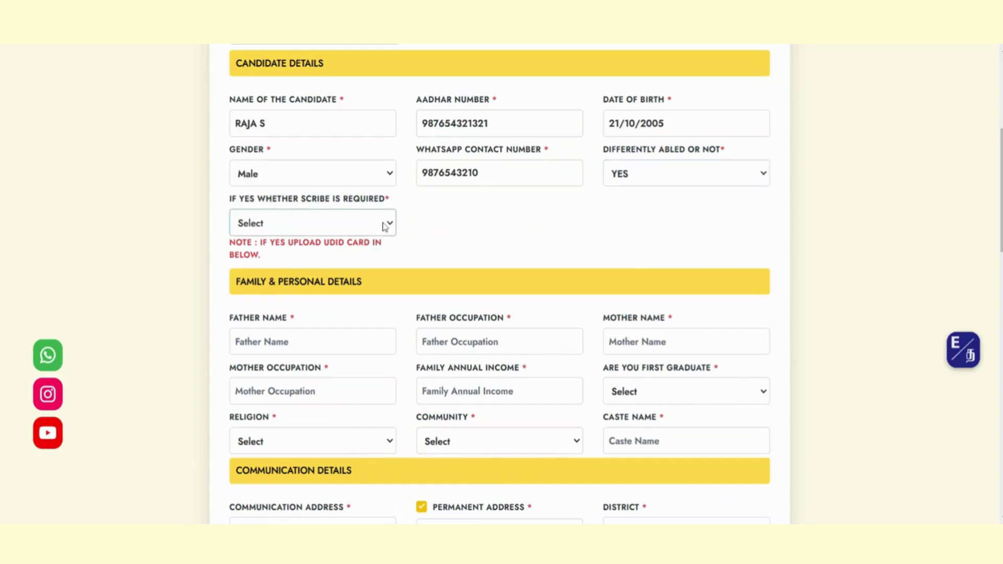
pyautogui.click(369, 242)
# Step: Enter the father's and mother's names, with occupations 'self employed' and 'house wife'
pyautogui.scroll(-3, 414, 247)
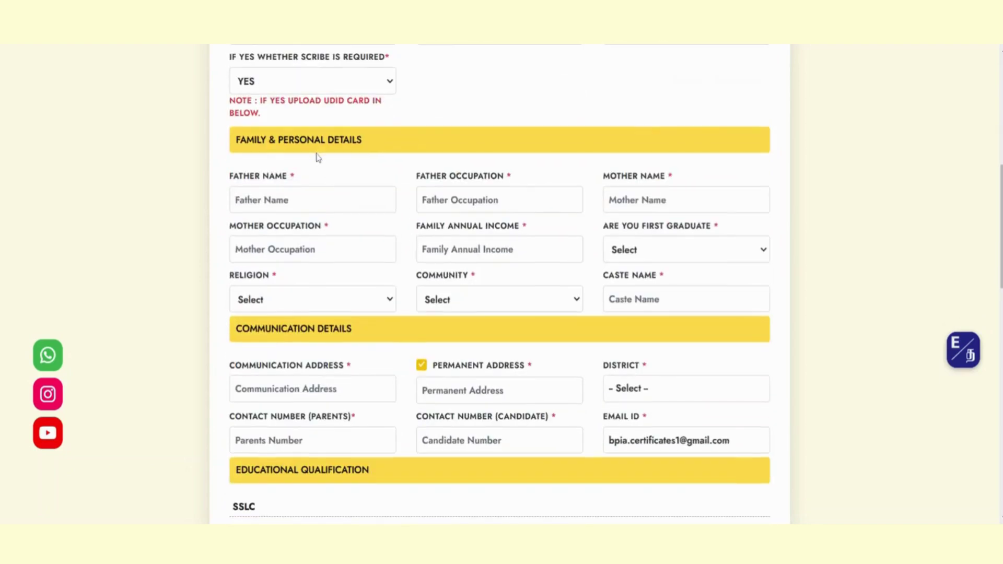
pyautogui.click(313, 199)
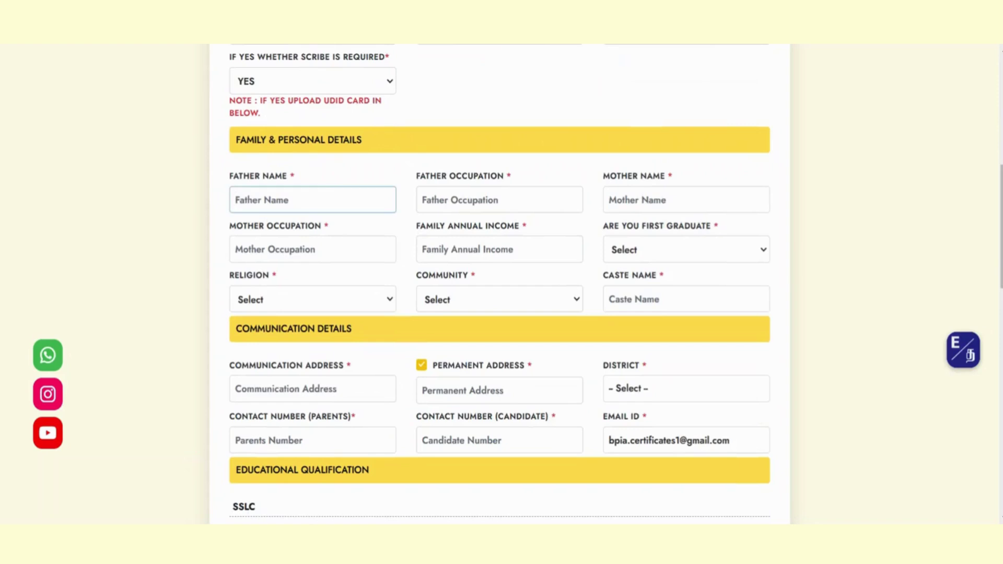
pyautogui.write('selva')
pyautogui.press('Tab')
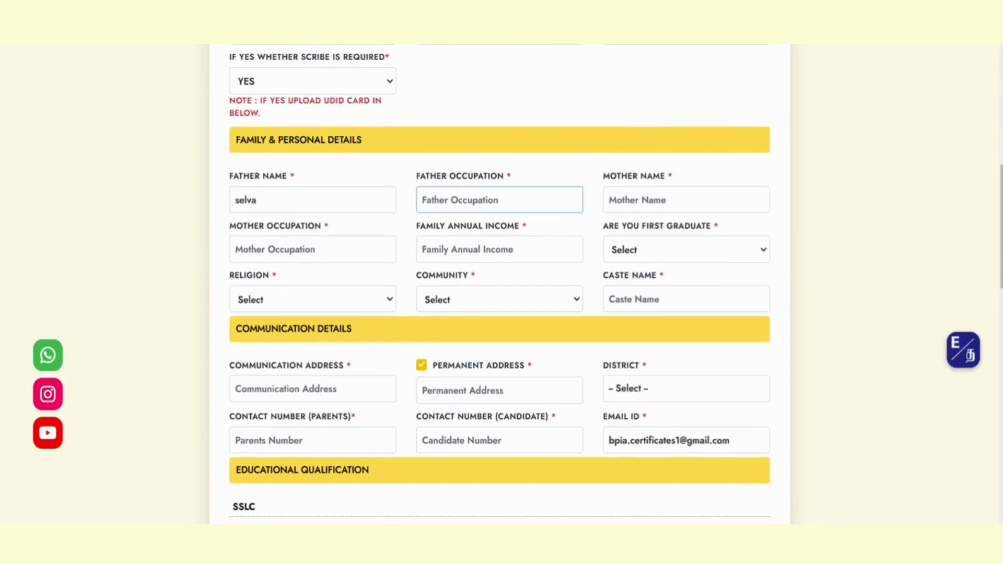
pyautogui.write('self employed')
pyautogui.press('Tab')
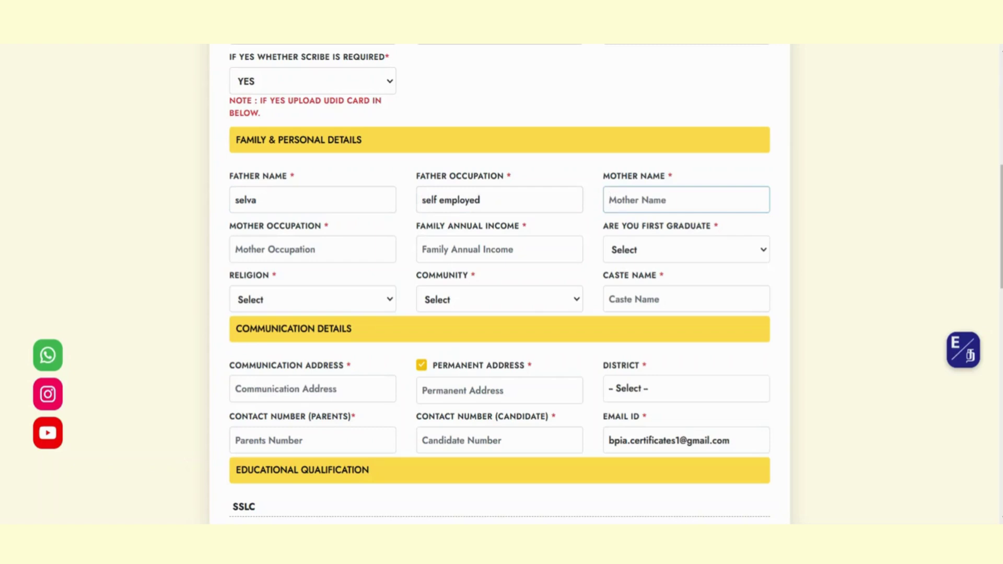
pyautogui.write('rani')
pyautogui.press('Tab')
pyautogui.write('h')
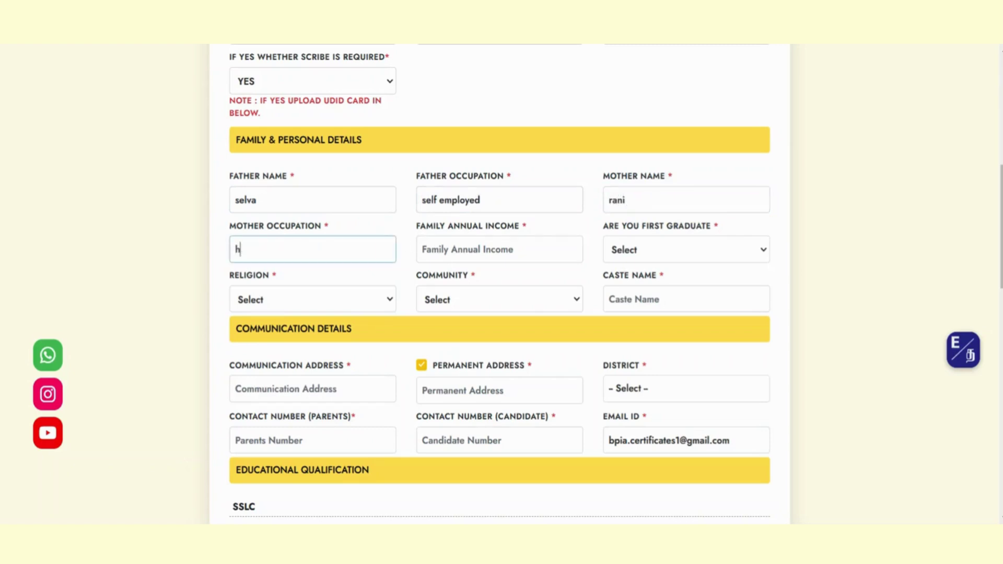
pyautogui.write('ouse wife')
pyautogui.press('Tab')
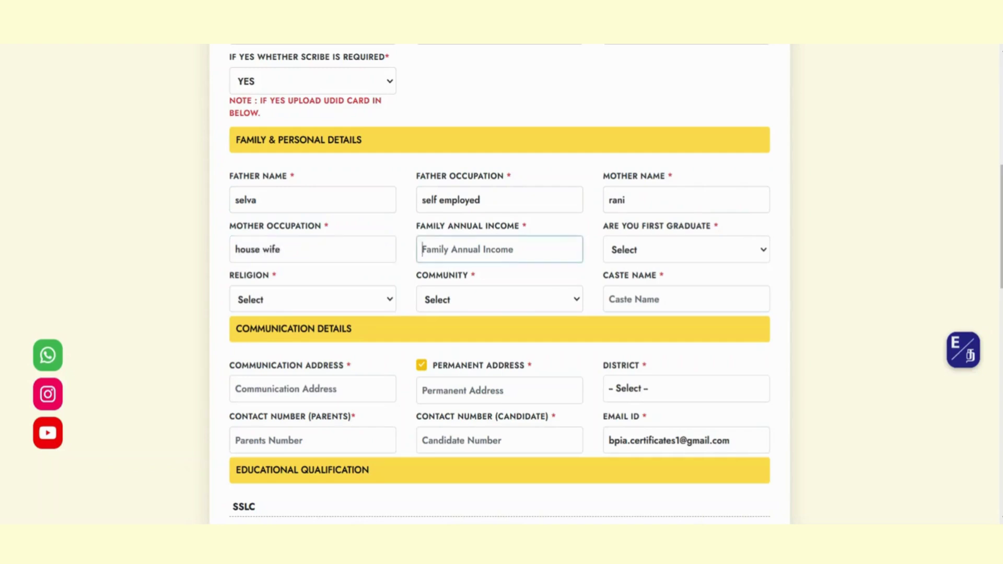
# Step: Set income 96000, first graduate Yes, religion HINDU, community BC, caste name 'Caste'
pyautogui.write('96000')
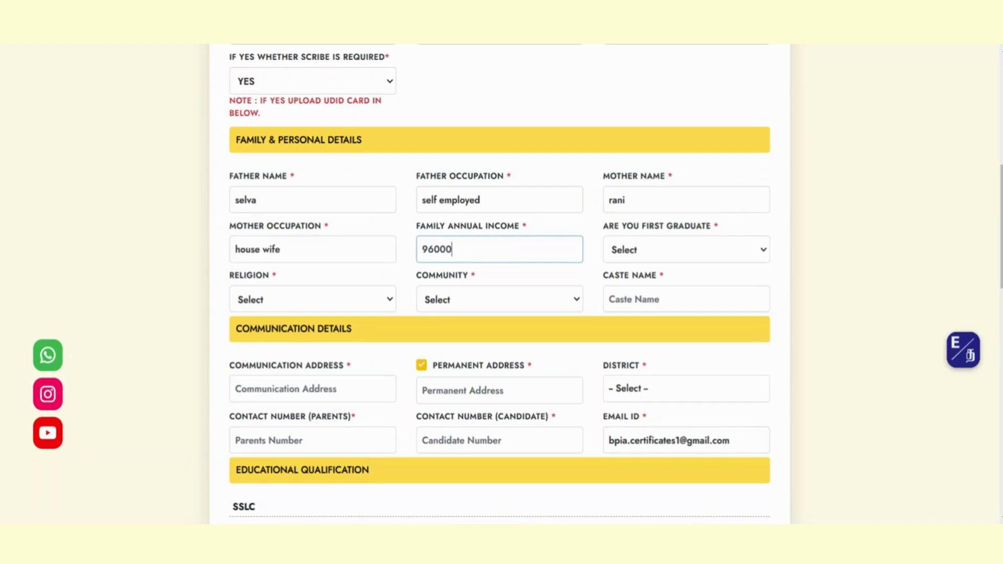
pyautogui.click(644, 254)
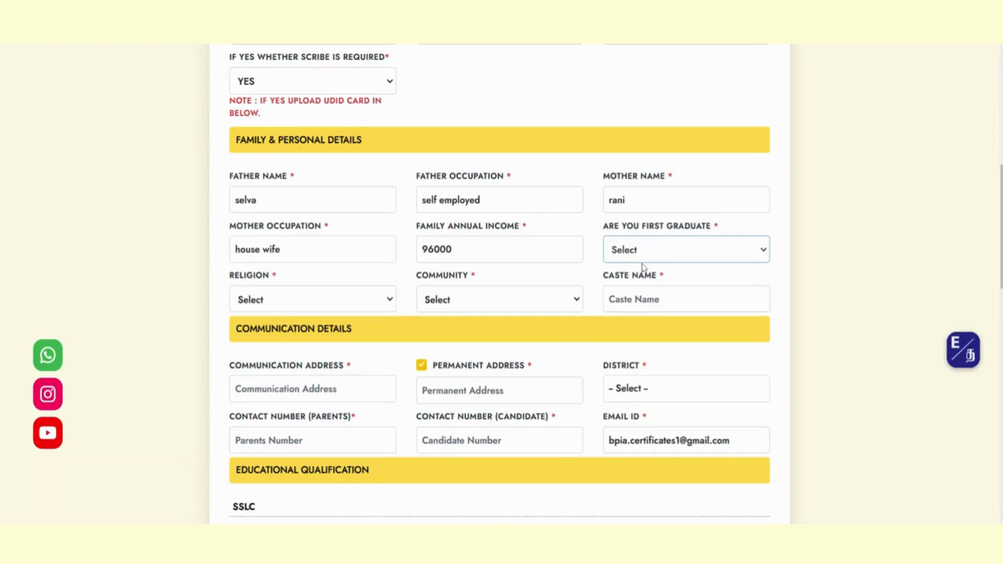
pyautogui.click(644, 267)
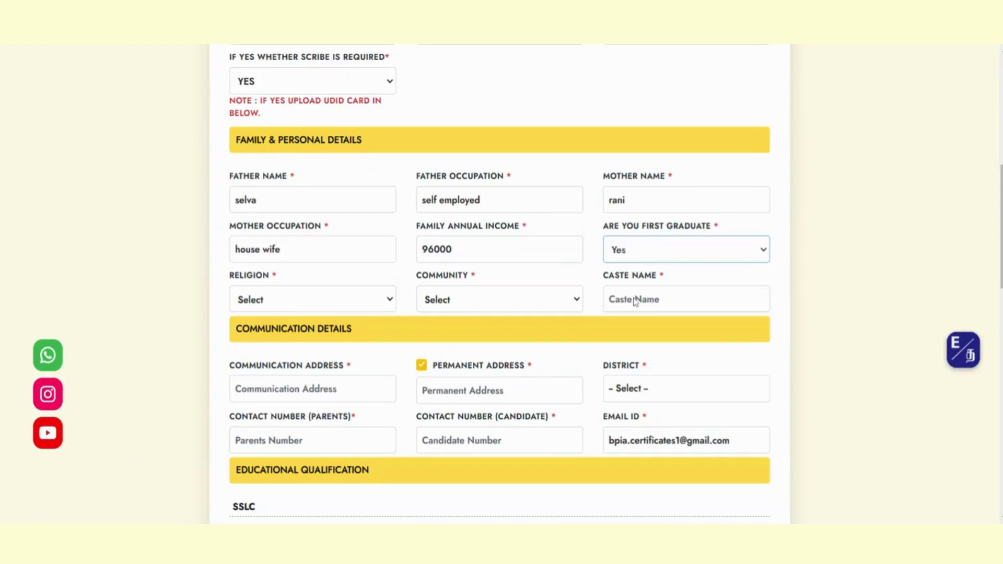
pyautogui.click(344, 303)
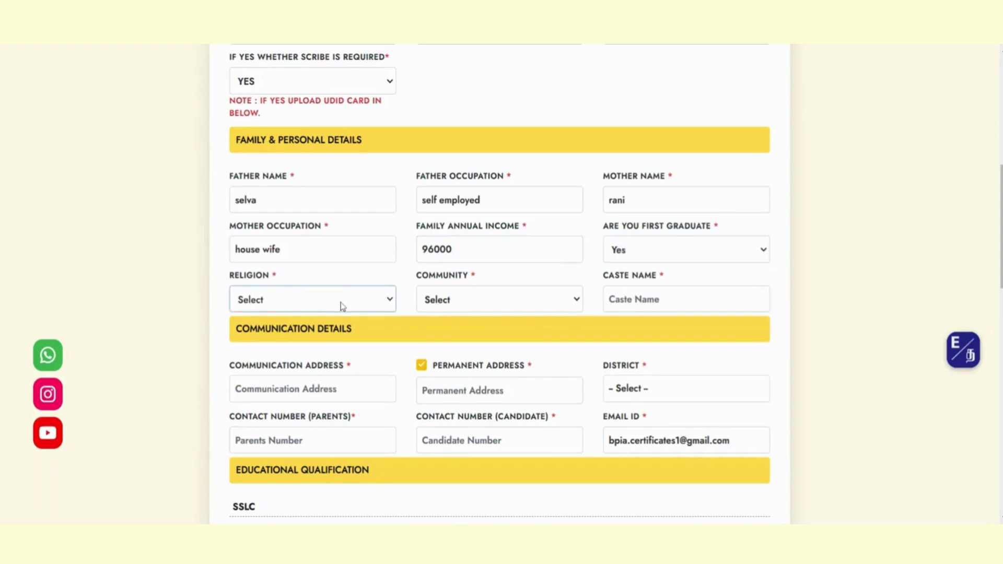
pyautogui.click(330, 338)
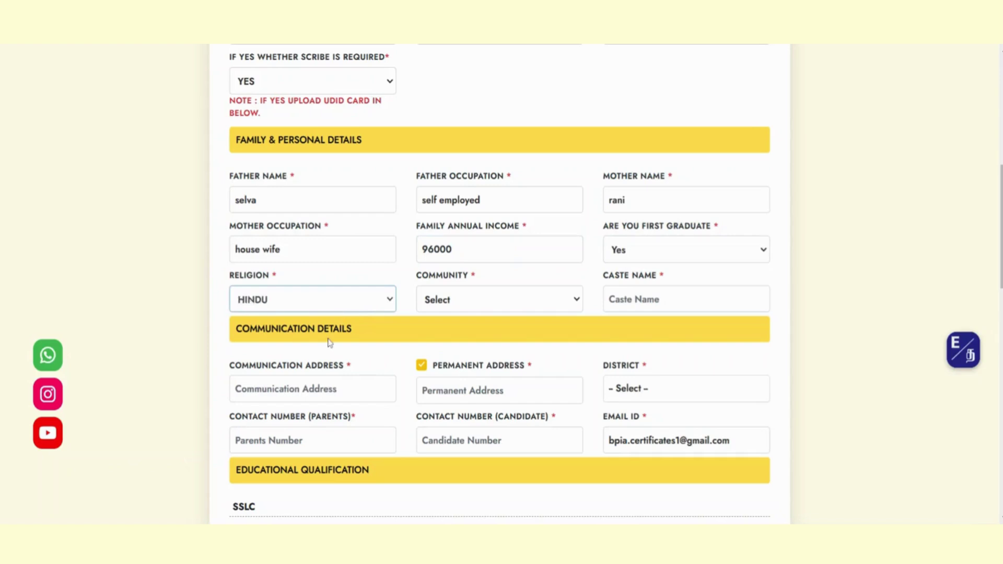
pyautogui.click(452, 308)
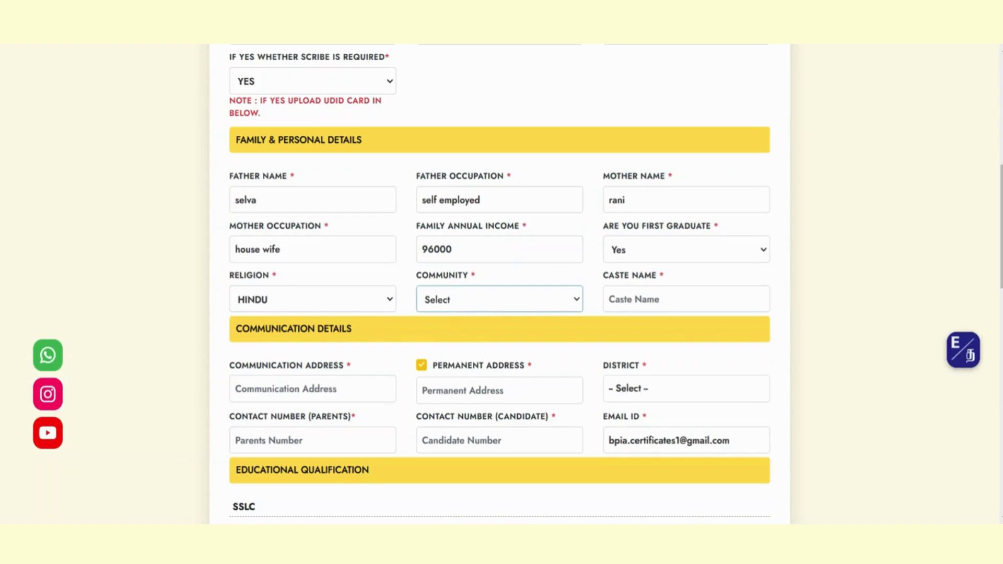
pyautogui.click(457, 344)
pyautogui.click(686, 300)
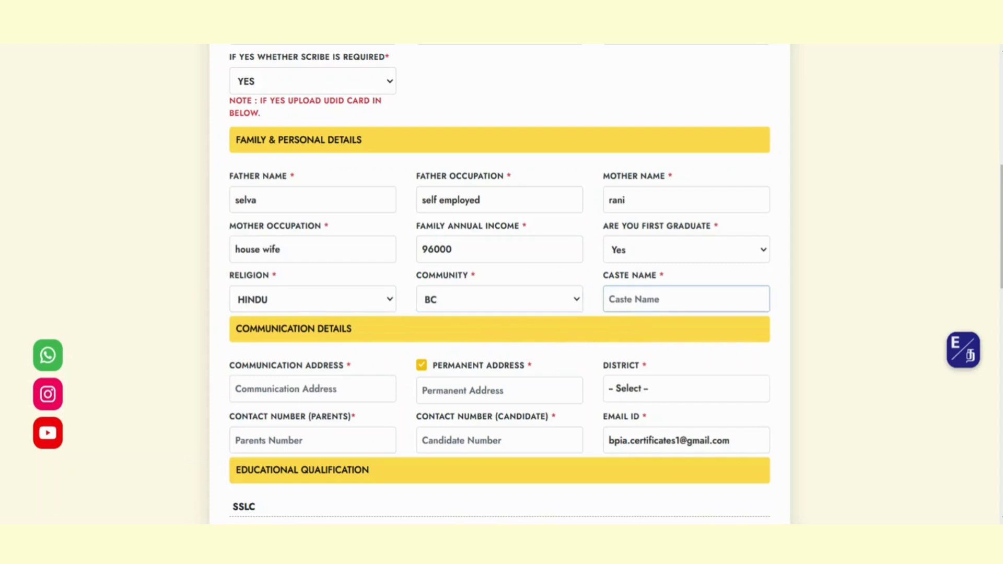
pyautogui.write('Caste')
# Step: Enter the communication address, copy it as permanent address, and choose district Chennai
pyautogui.click(421, 365)
pyautogui.click(312, 389)
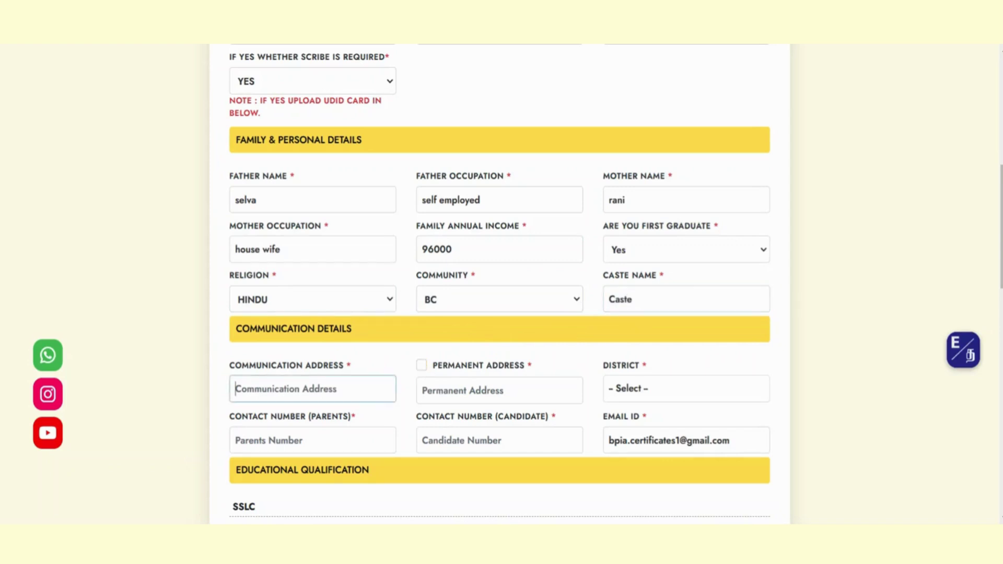
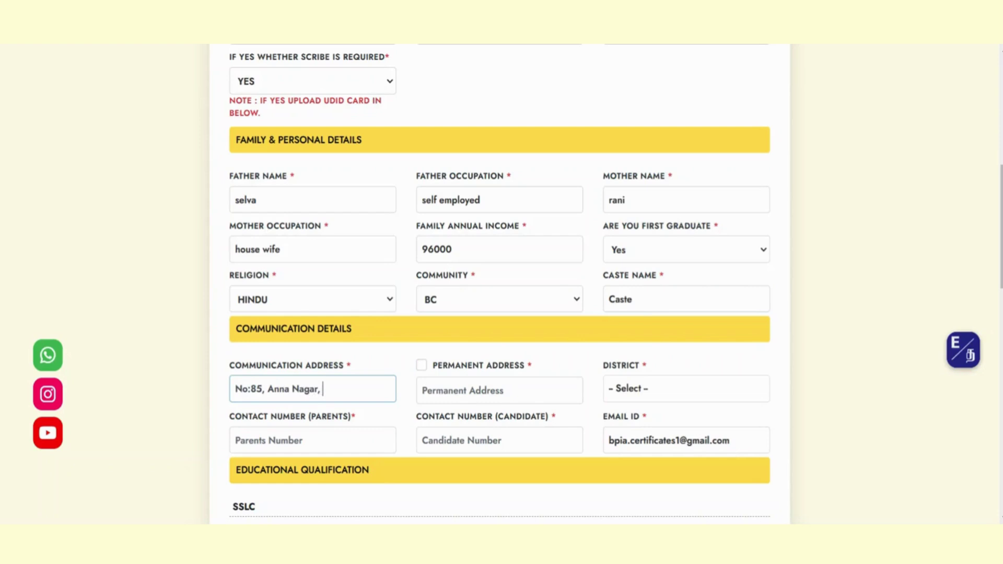
pyautogui.click(422, 365)
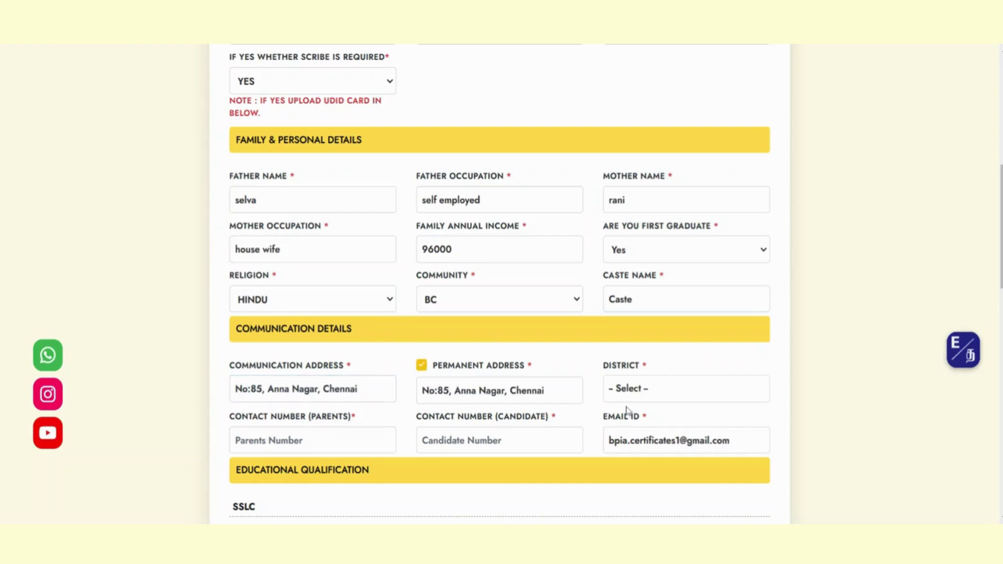
pyautogui.click(642, 400)
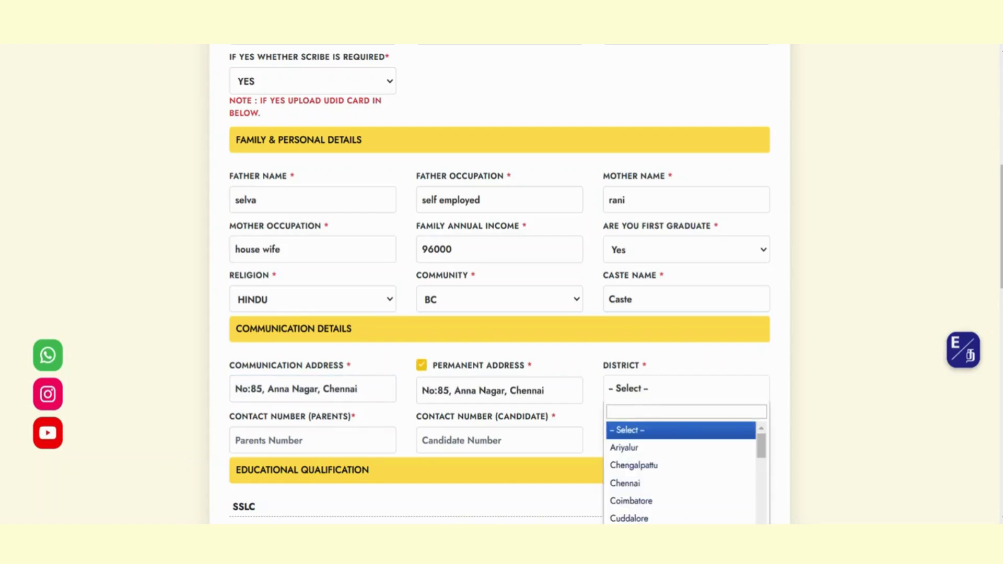
pyautogui.write('chenna')
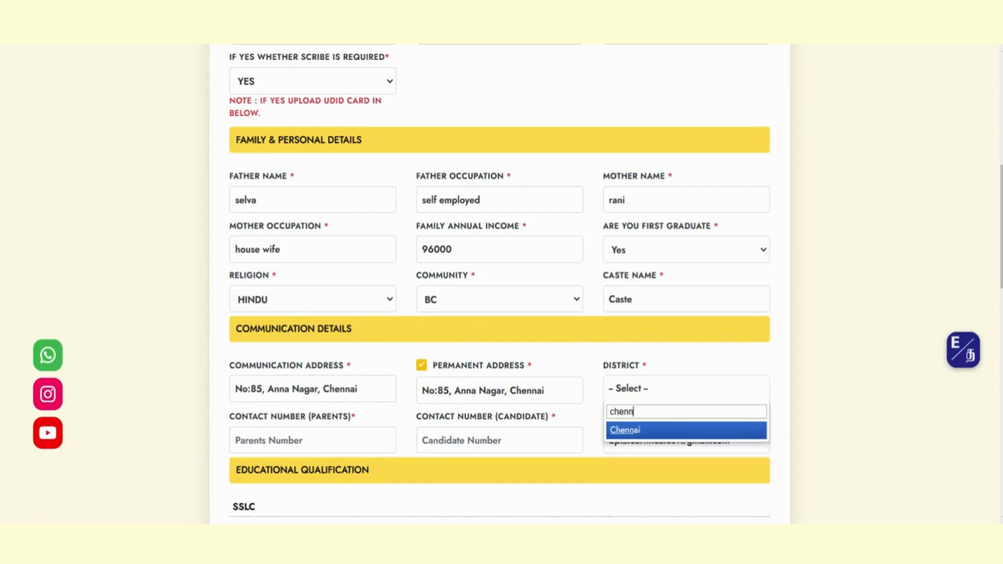
pyautogui.click(635, 431)
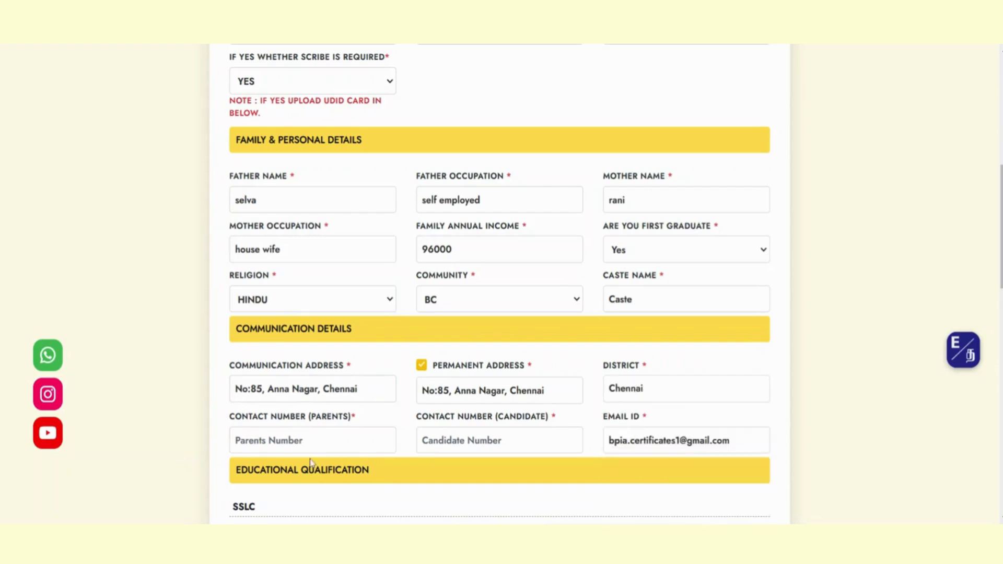
# Step: Enter the parents' and candidate's contact numbers and SSLC school name 'ABC School'
pyautogui.click(312, 443)
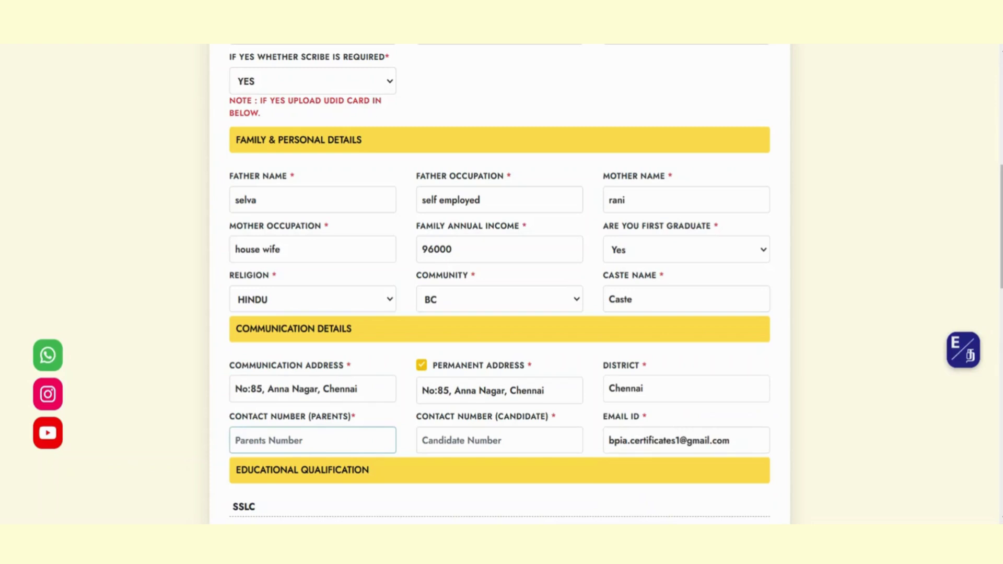
pyautogui.write('7894561230')
pyautogui.click(481, 440)
pyautogui.scroll(-1, 500, 284)
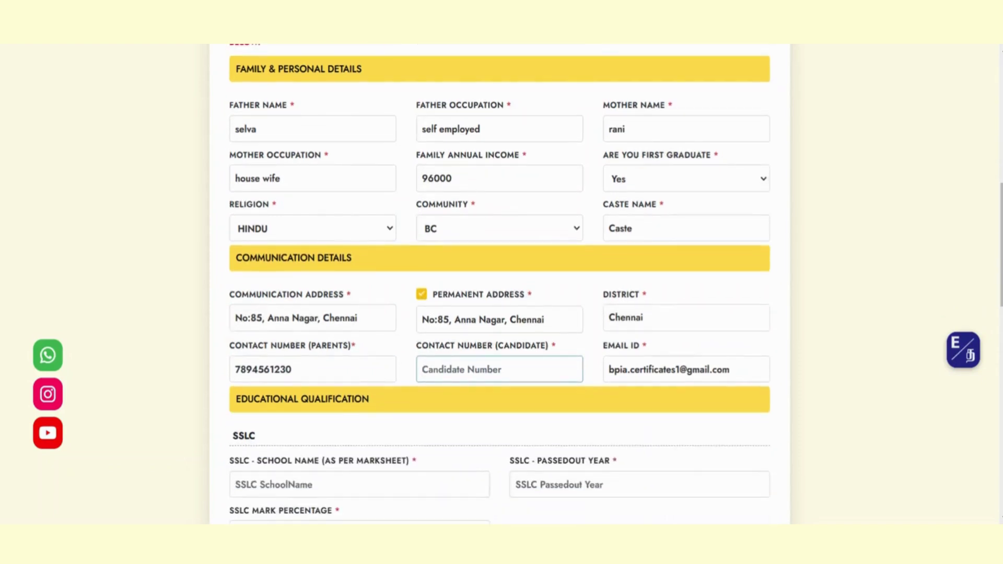
pyautogui.write('98765')
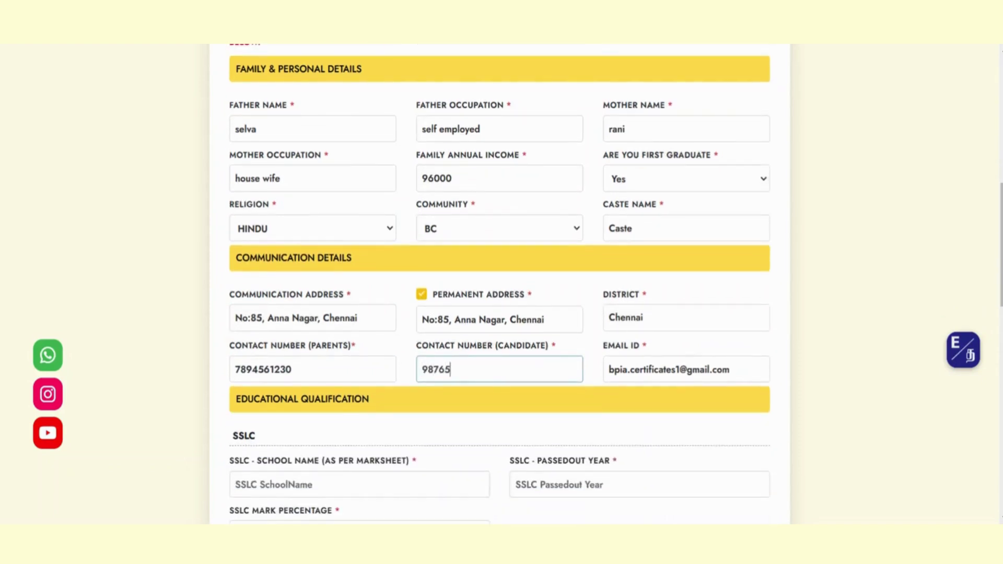
pyautogui.write('43210')
pyautogui.scroll(-5, 461, 444)
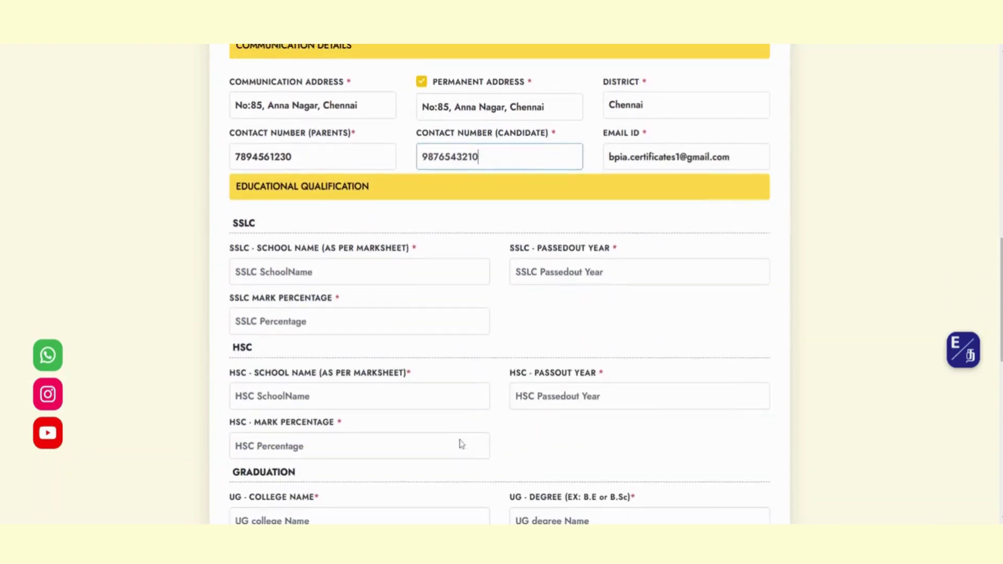
pyautogui.click(235, 130)
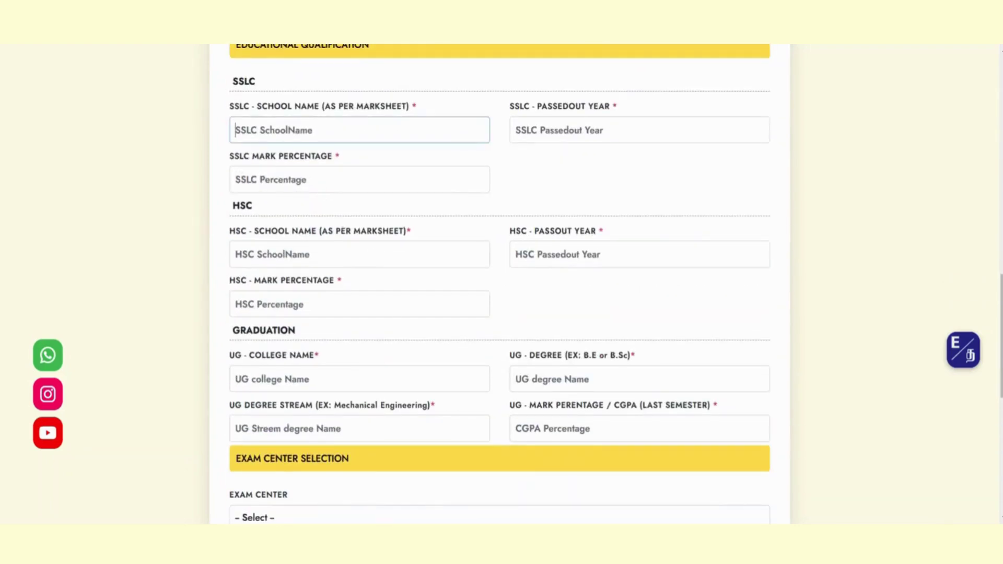
pyautogui.write('ABC')
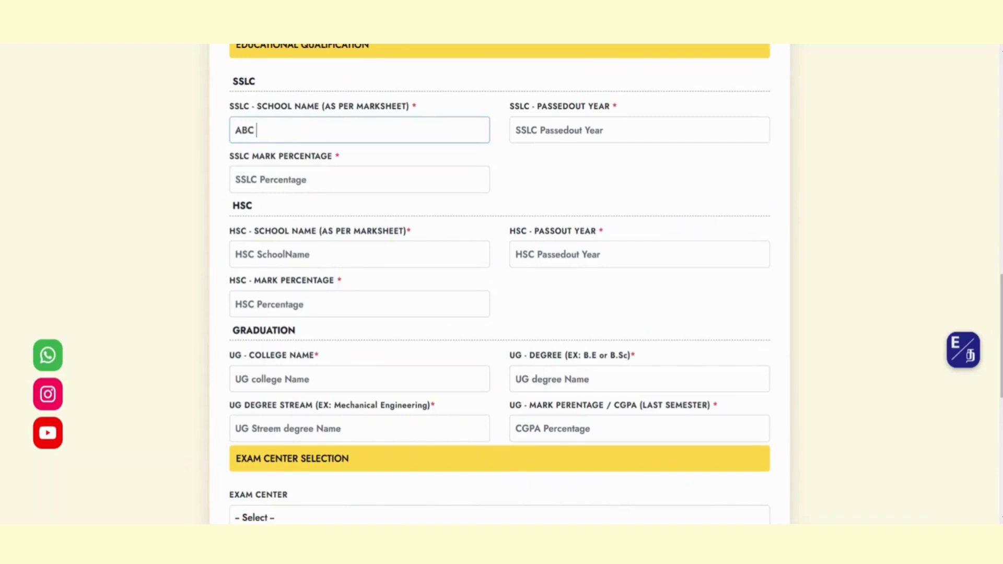
pyautogui.write(' School')
# Step: Set the SSLC passed-out year to 2015 and mark percentage to 52
pyautogui.click(523, 130)
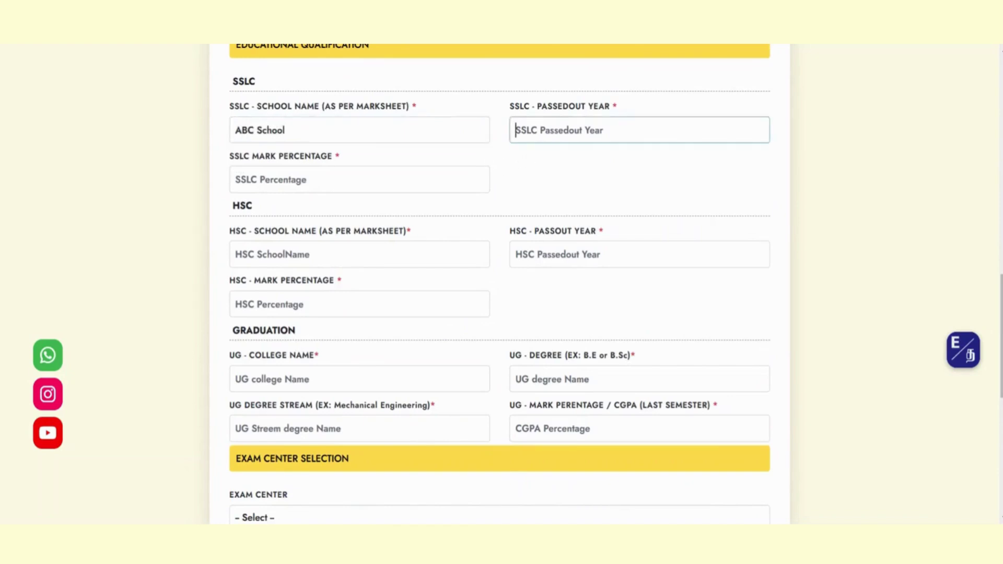
pyautogui.write('2015')
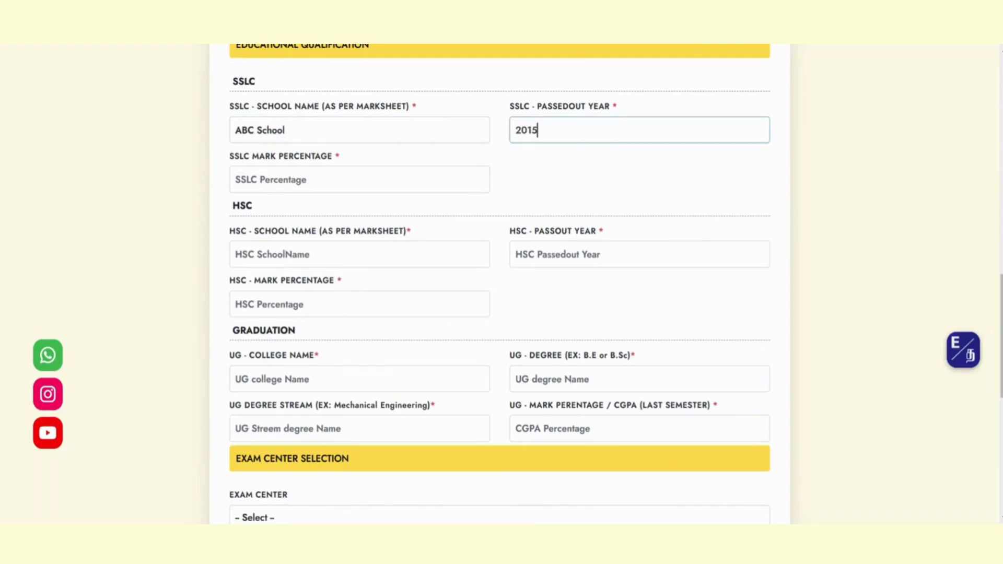
pyautogui.click(473, 175)
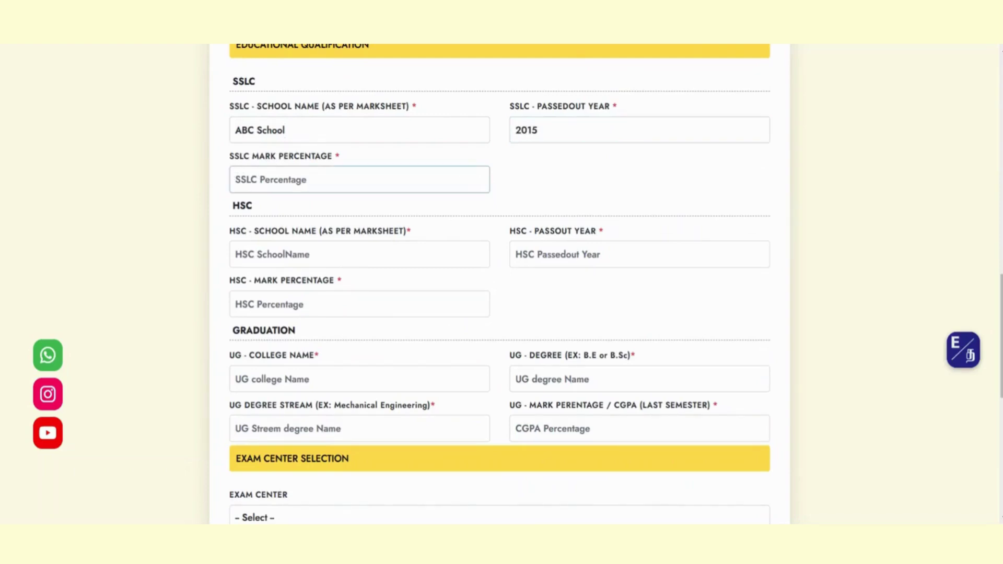
pyautogui.write('52')
# Step: Enter HSC school name 'ABC Hr. Sec School' with passout year 2017
pyautogui.click(240, 254)
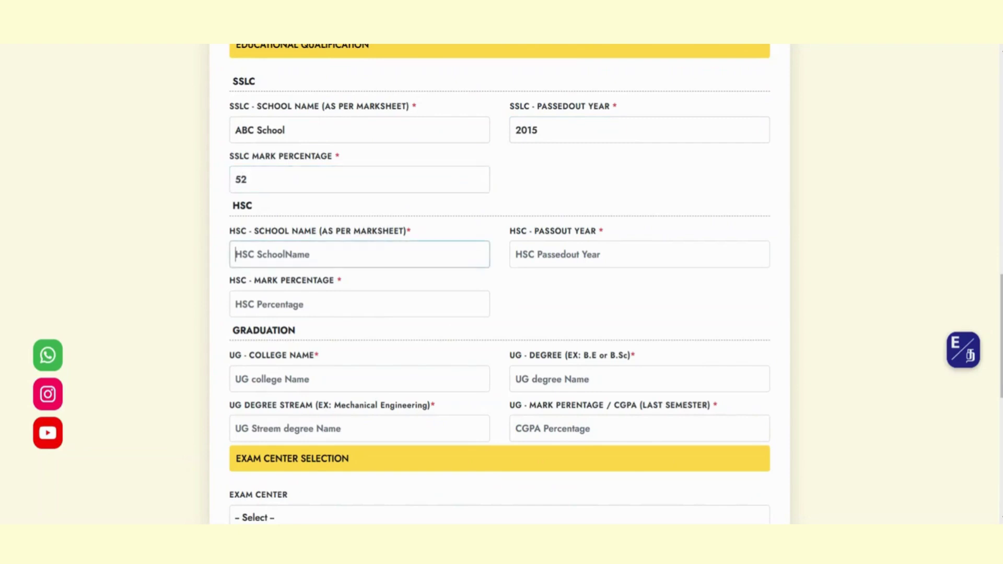
pyautogui.write('ABC Hr. Sec Schooo')
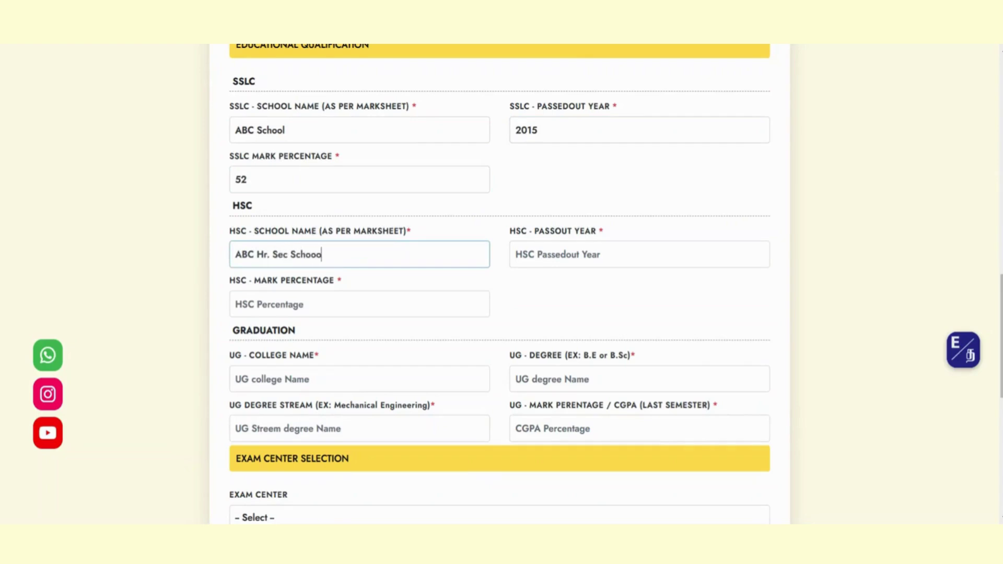
pyautogui.press('BackSpace')
pyautogui.write('l')
pyautogui.press('Tab')
pyautogui.write('201')
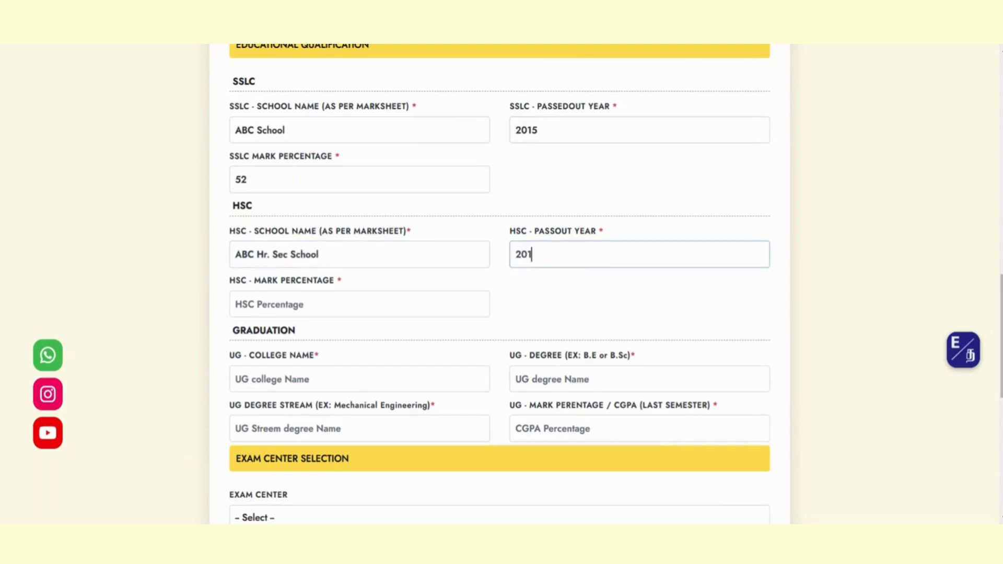
pyautogui.write('7')
pyautogui.press('Tab')
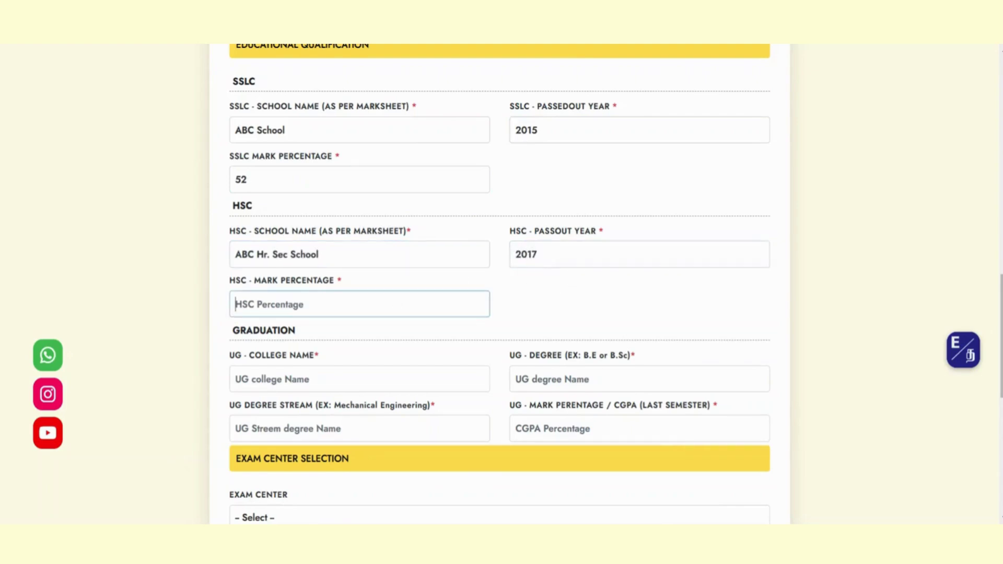
# Step: Enter HSC mark percentage 85 and UG college name 'ABC College'
pyautogui.write('85')
pyautogui.scroll(-1, 499, 282)
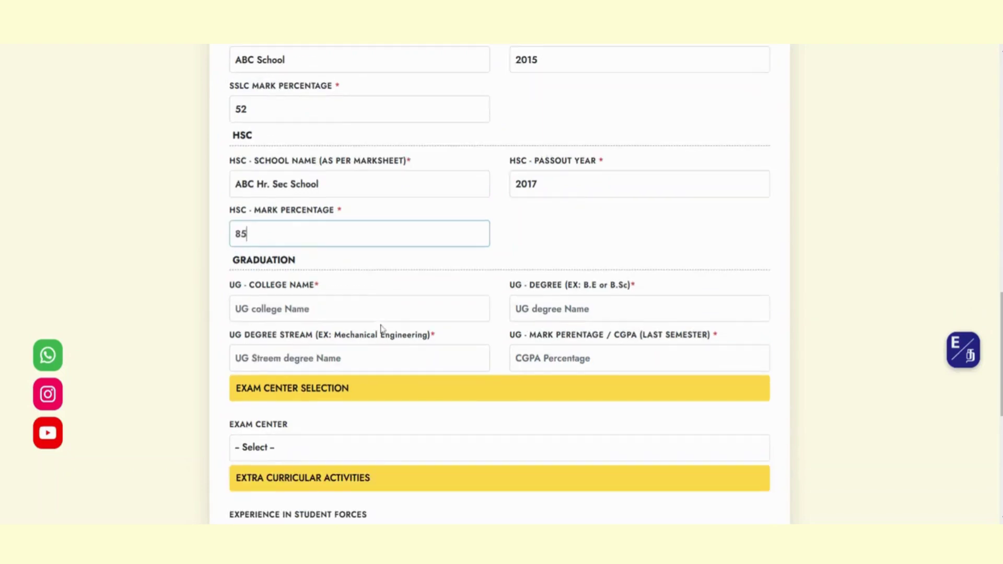
pyautogui.press('Tab')
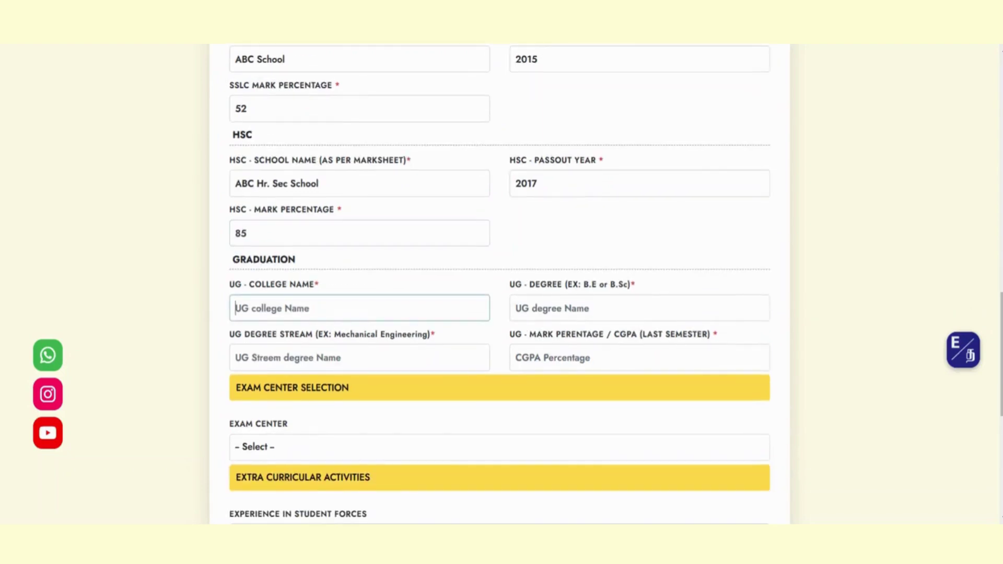
pyautogui.write('AC')
pyautogui.press('BackSpace')
pyautogui.write('B')
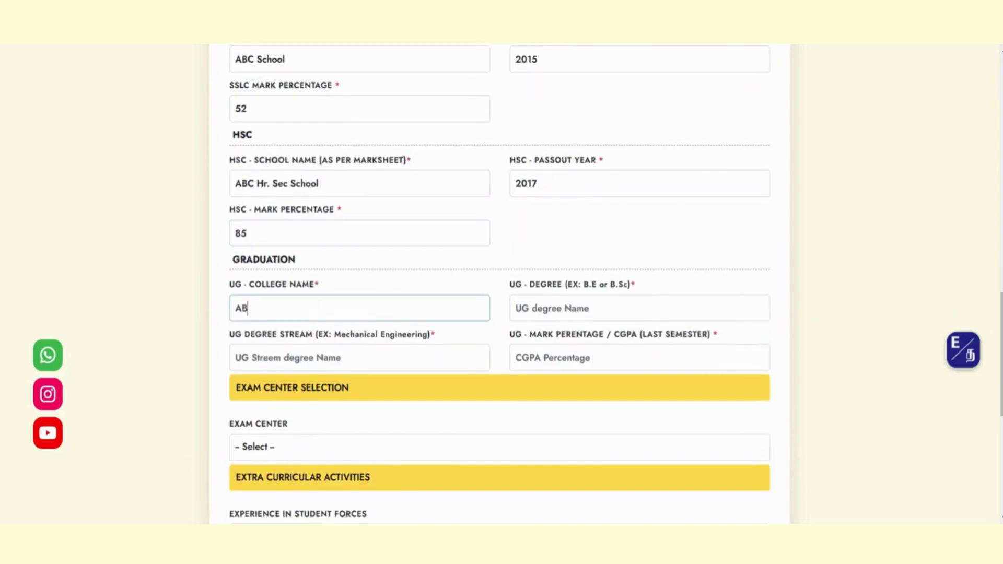
pyautogui.write('C College')
# Step: Set UG degree B.Tech, stream Mechanical Engineering, and CGPA percentage 96
pyautogui.click(579, 309)
pyautogui.write('B.Tech')
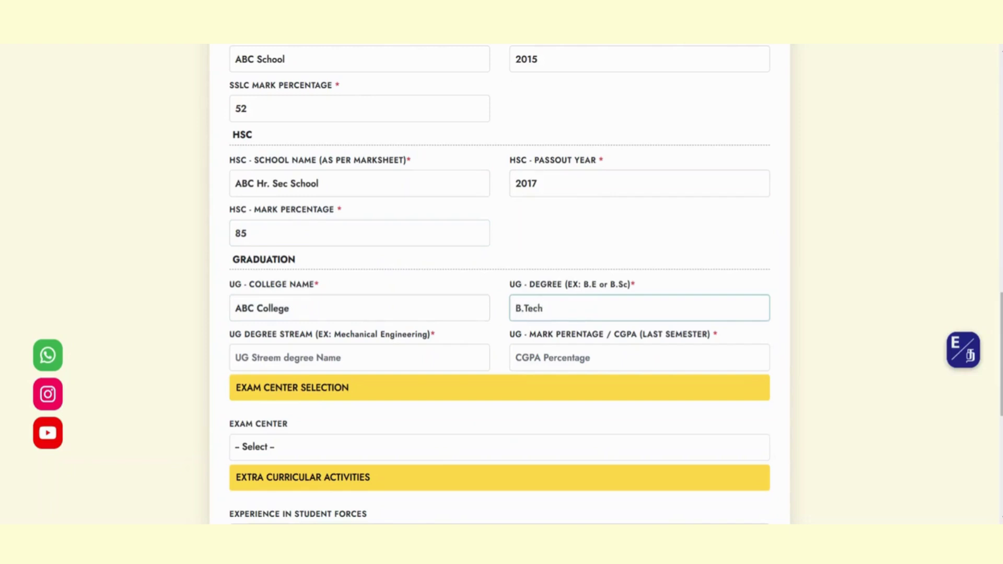
pyautogui.click(300, 358)
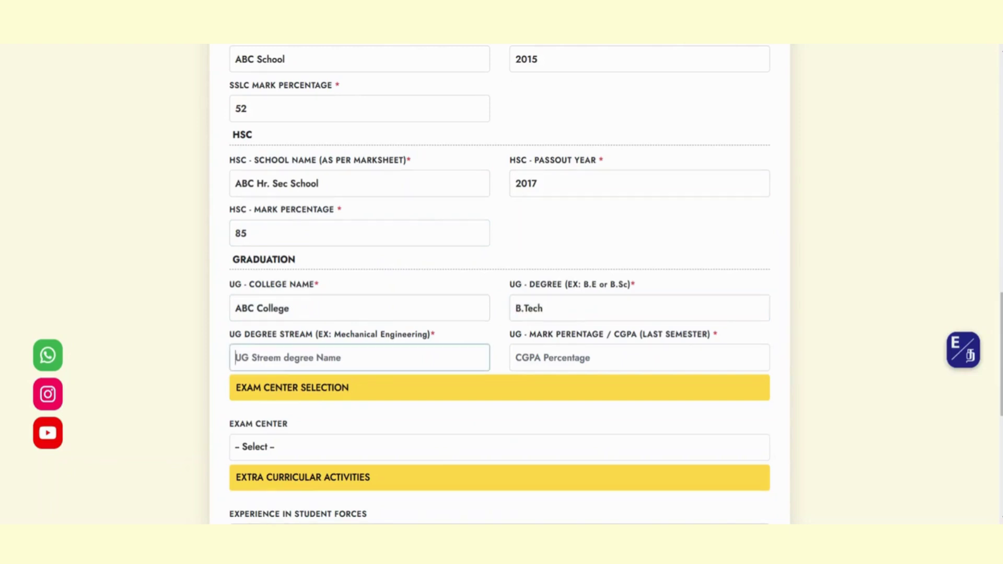
pyautogui.write('Mechnac')
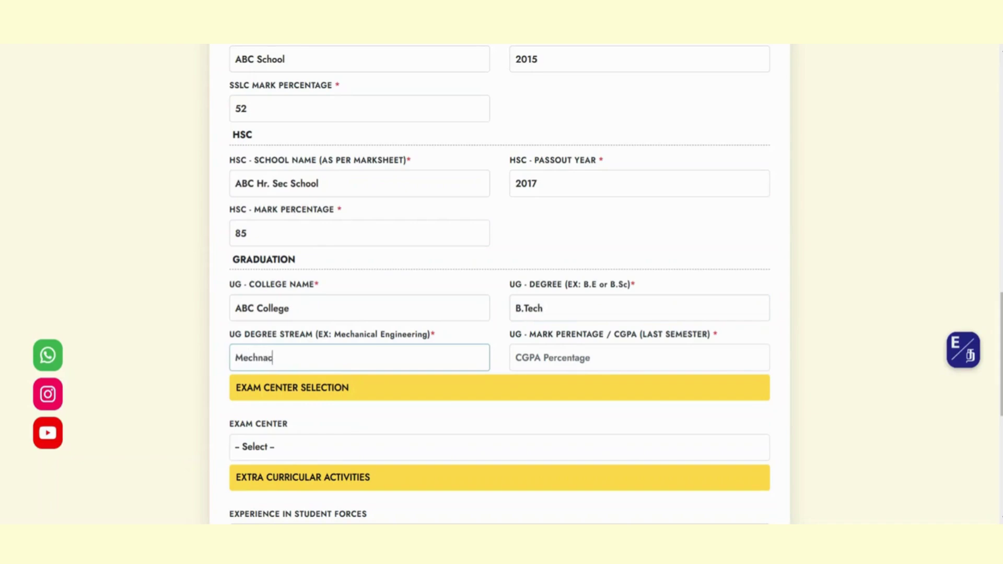
pyautogui.press('BackSpace')
pyautogui.press('BackSpace')
pyautogui.press('BackSpace')
pyautogui.write('anical Engineering')
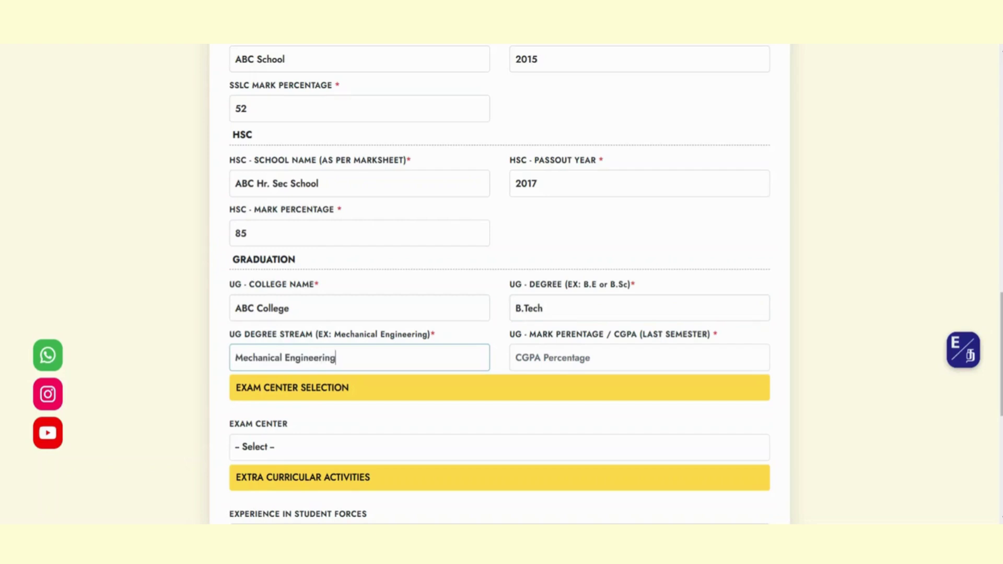
pyautogui.press('Tab')
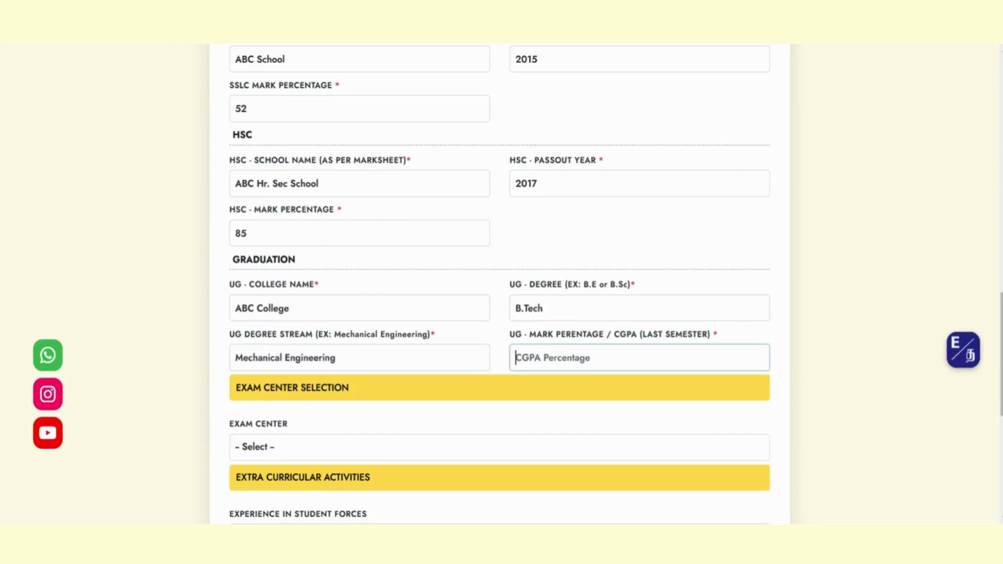
pyautogui.write('96')
# Step: Choose Chennai as the exam center and NSS for student forces experience
pyautogui.scroll(-3, 528, 433)
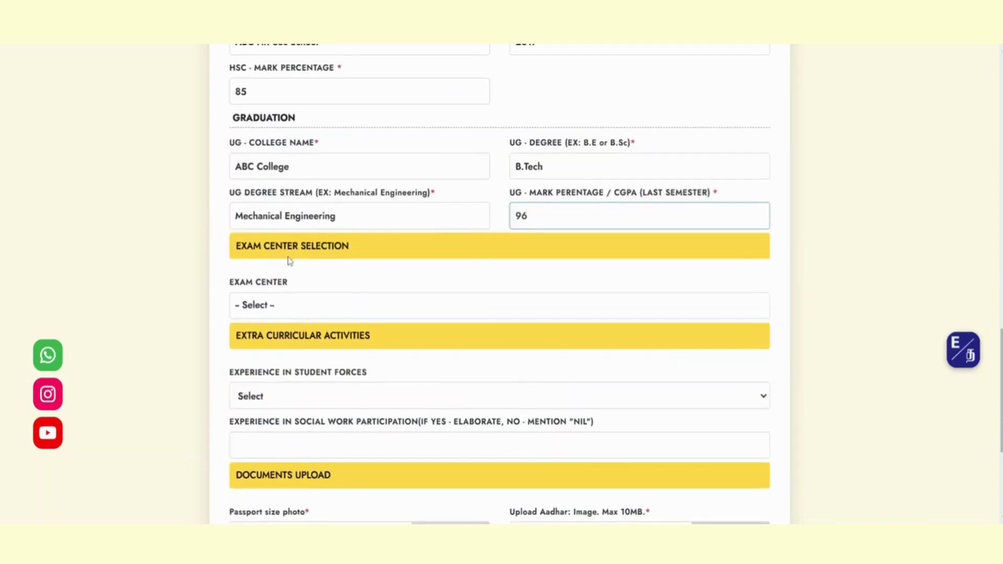
pyautogui.click(300, 308)
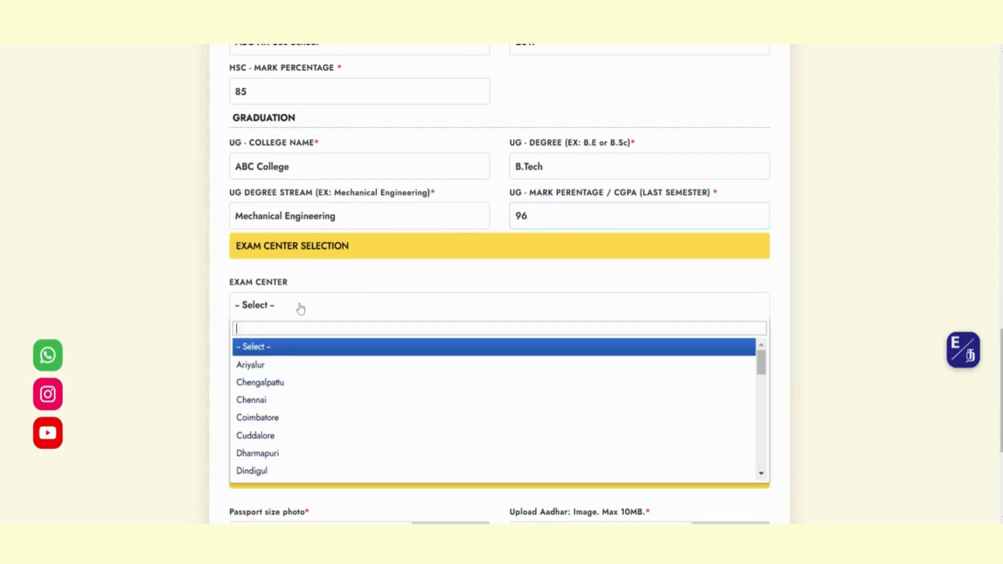
pyautogui.click(276, 400)
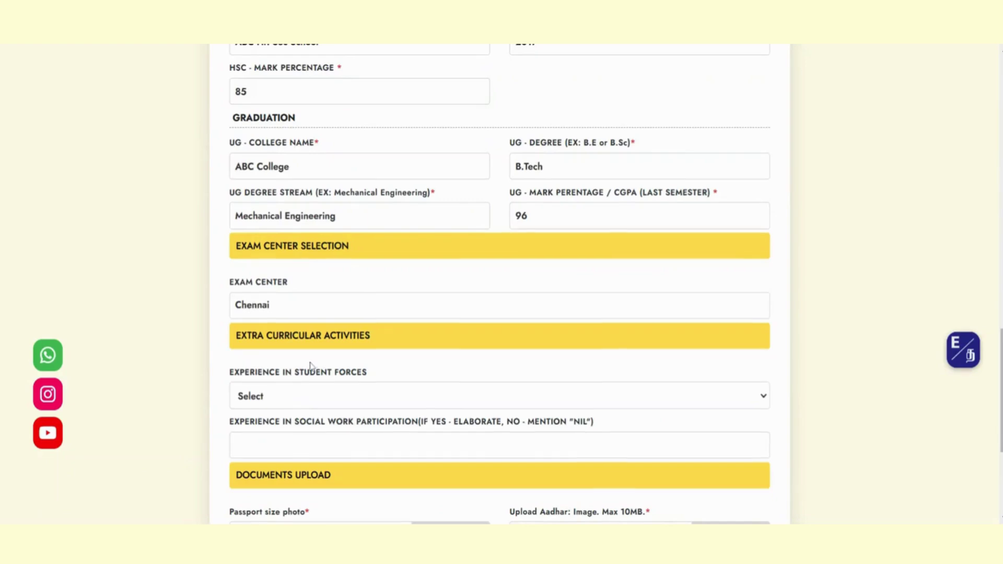
pyautogui.scroll(-3, 310, 366)
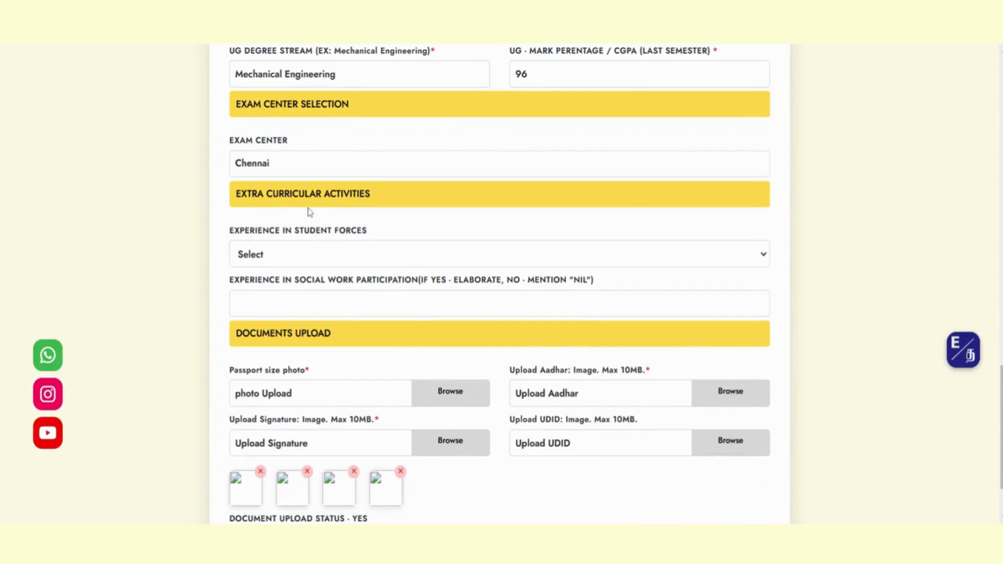
pyautogui.click(303, 264)
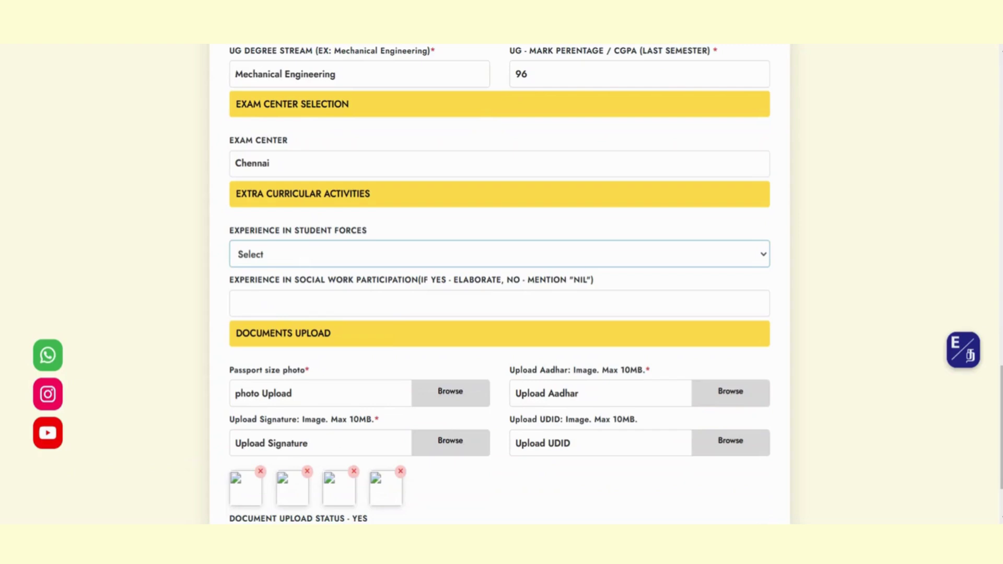
pyautogui.click(328, 288)
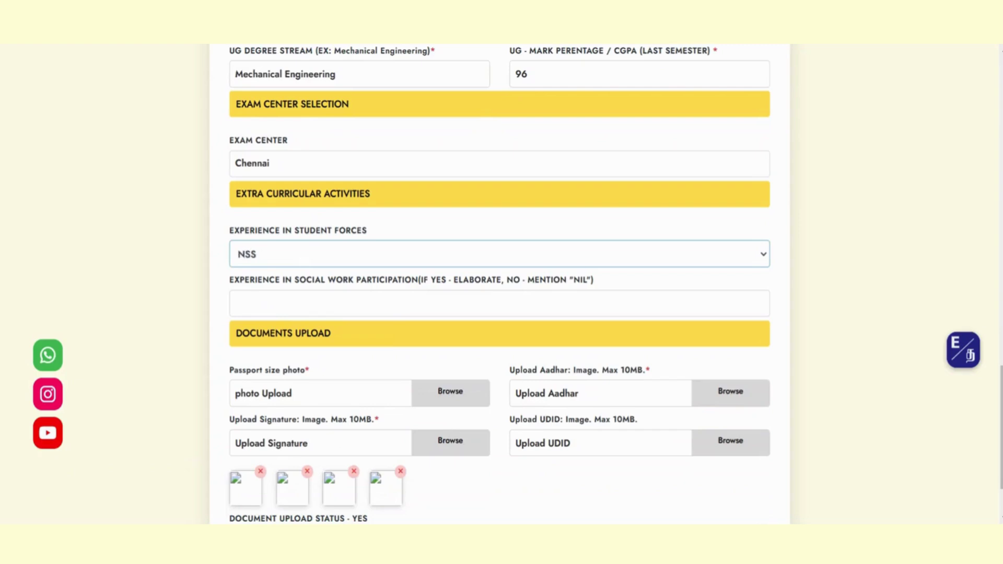
pyautogui.click(329, 286)
# Step: Enter social work participation as 'Yes Participated in General Election'
pyautogui.click(328, 303)
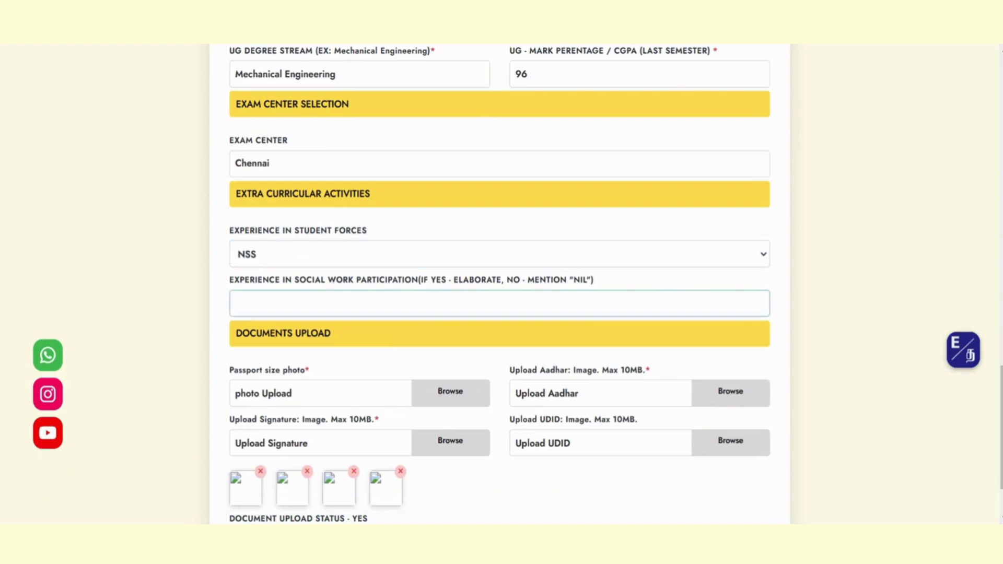
pyautogui.write('Yes Participated in electio')
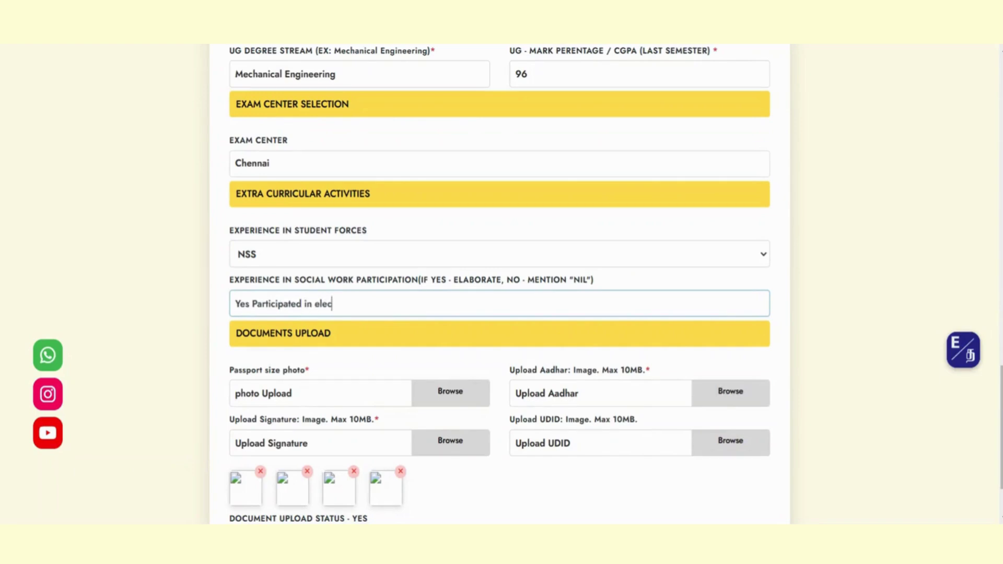
pyautogui.press('BackSpace')
pyautogui.press('BackSpace')
pyautogui.press('BackSpace')
pyautogui.press('BackSpace')
pyautogui.press('BackSpace')
pyautogui.press('BackSpace')
pyautogui.press('BackSpace')
pyautogui.write('General Election Vol')
pyautogui.press('BackSpace')
pyautogui.press('BackSpace')
pyautogui.press('BackSpace')
pyautogui.press('BackSpace')
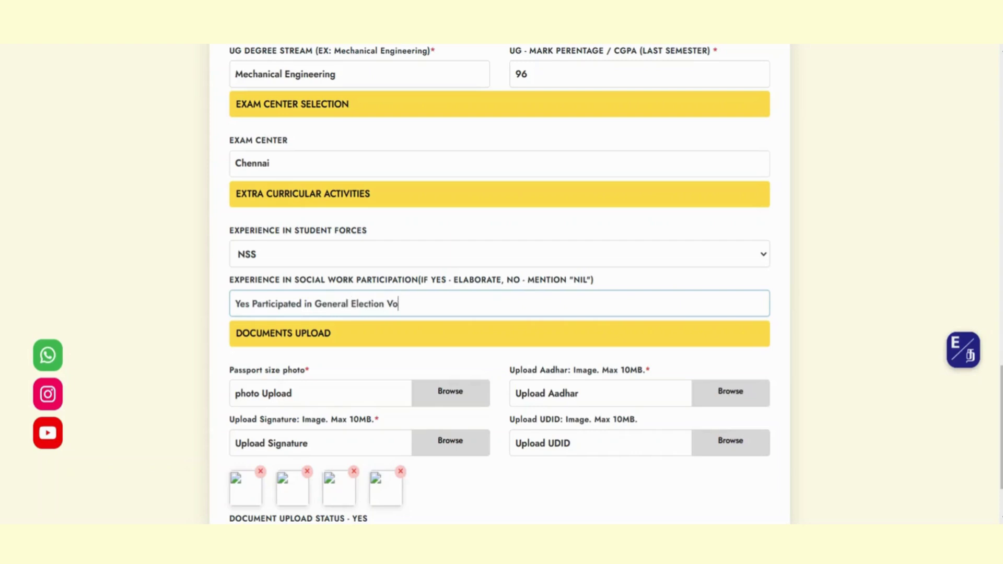
# Step: Attach the passport photo, signature, Aadhar and UDID image files in their upload fields
pyautogui.scroll(-2, 331, 318)
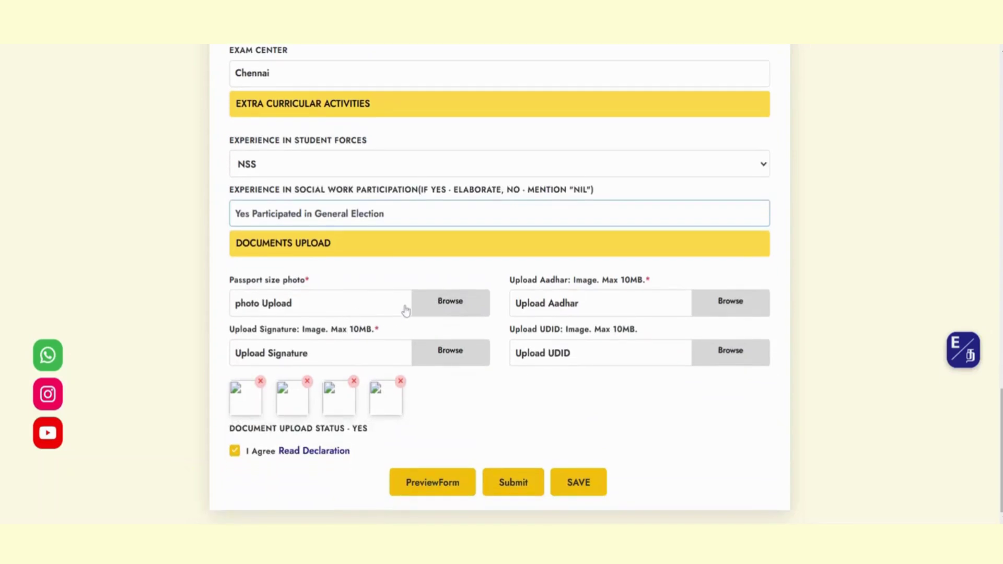
pyautogui.click(430, 311)
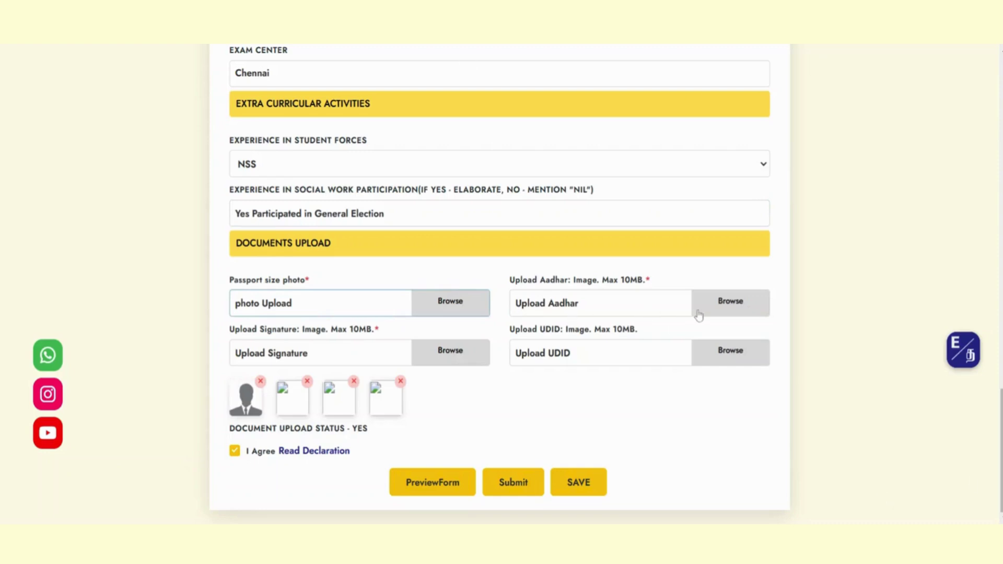
pyautogui.click(469, 360)
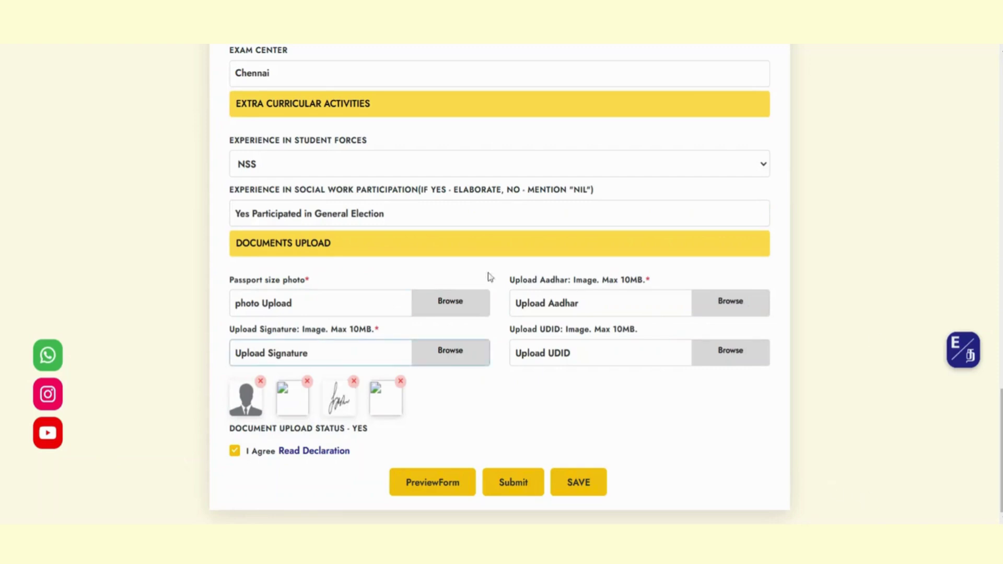
pyautogui.click(721, 312)
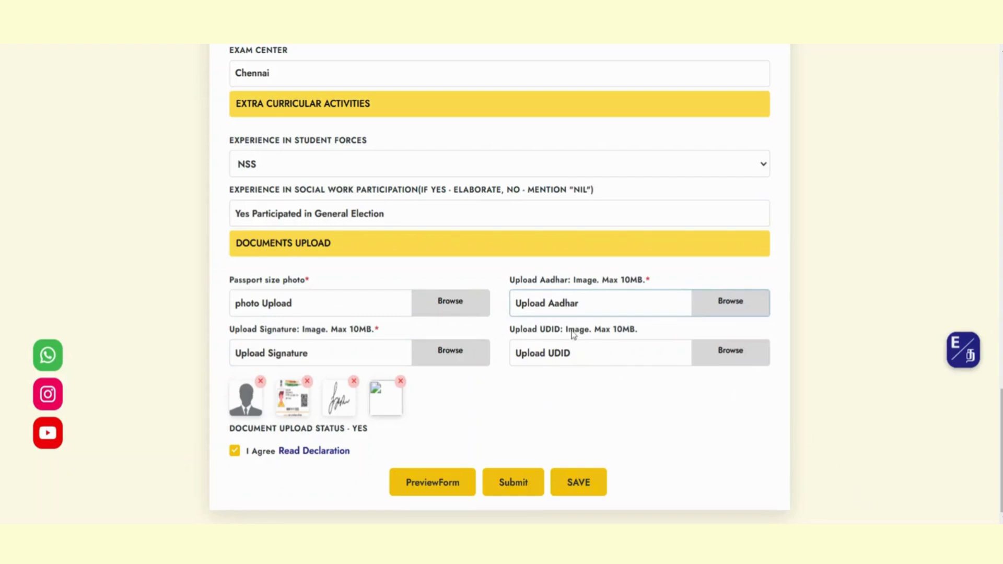
pyautogui.click(710, 365)
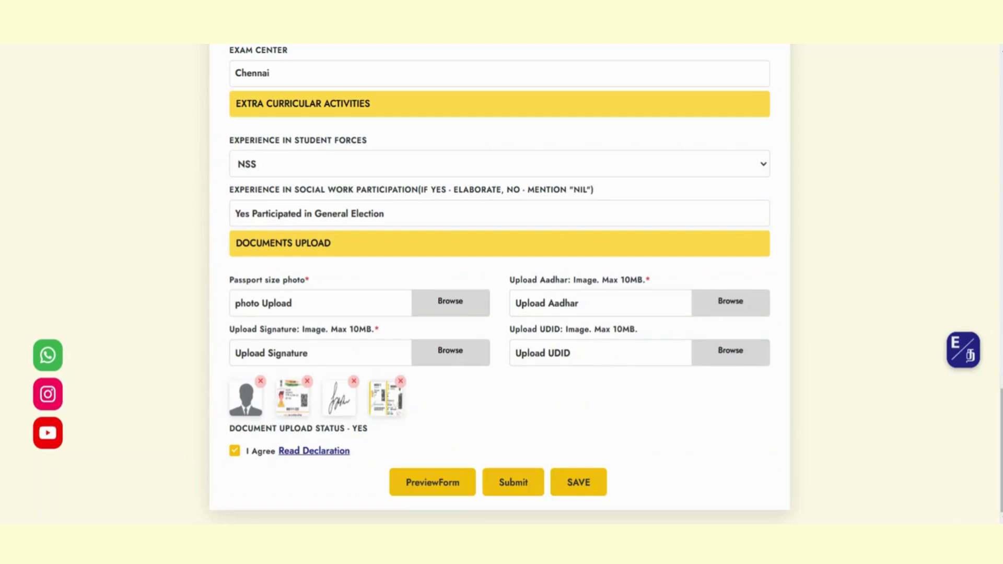
pyautogui.click(325, 453)
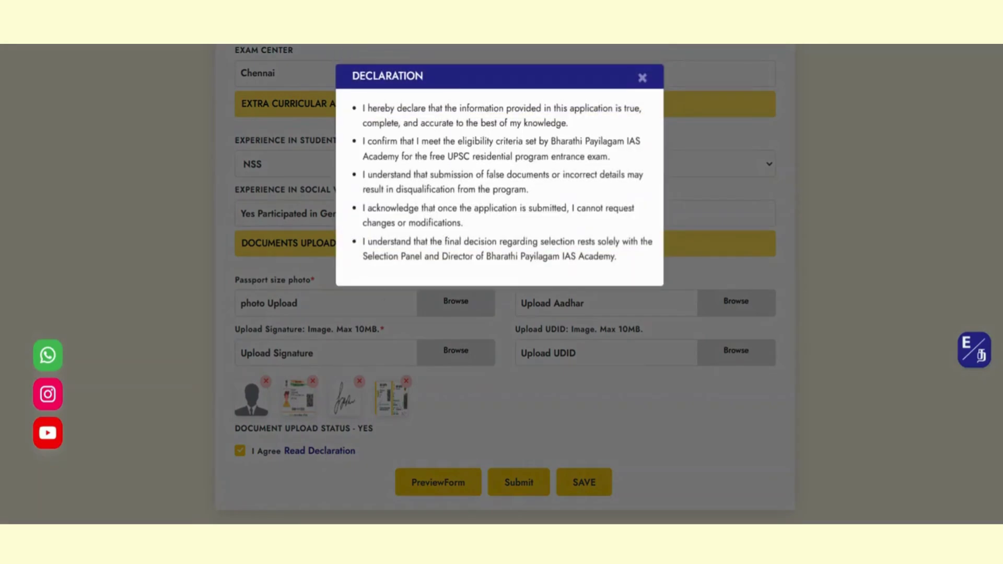
pyautogui.click(642, 78)
pyautogui.click(236, 451)
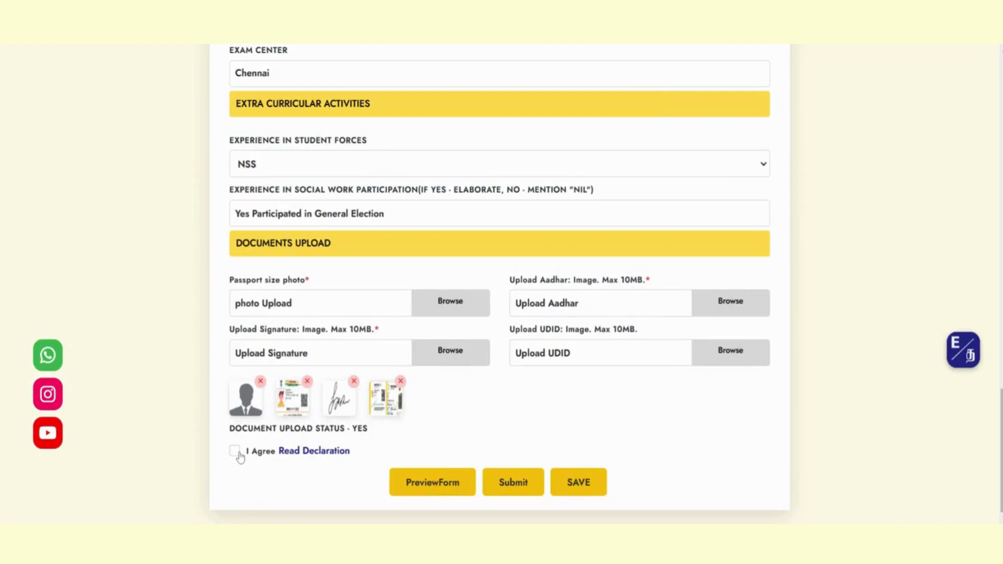
pyautogui.click(236, 452)
# Step: Submit the BPEE 2025 application and check the Edit/Download options on the resulting page
pyautogui.click(506, 486)
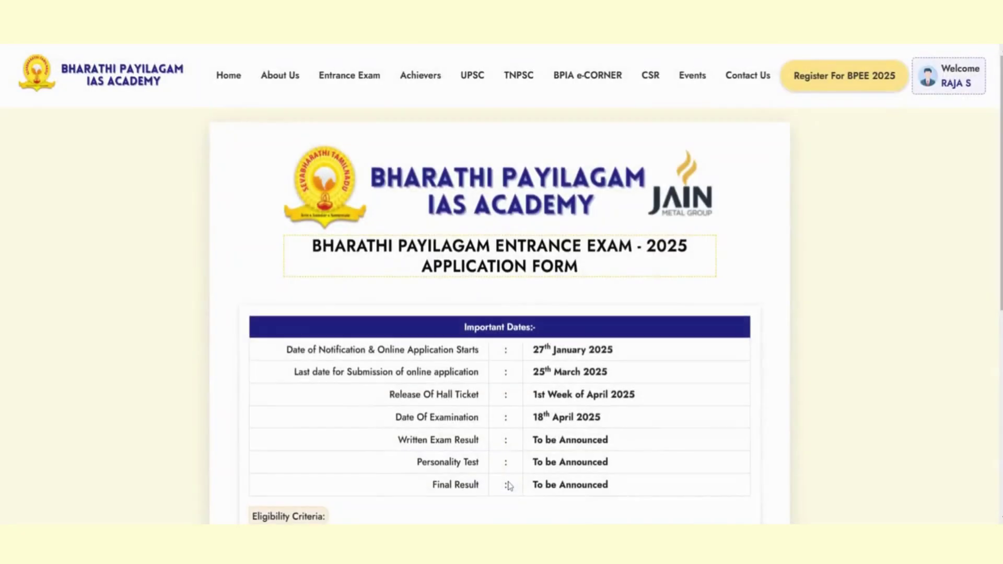
pyautogui.scroll(-4, 475, 366)
pyautogui.scroll(-3, 475, 366)
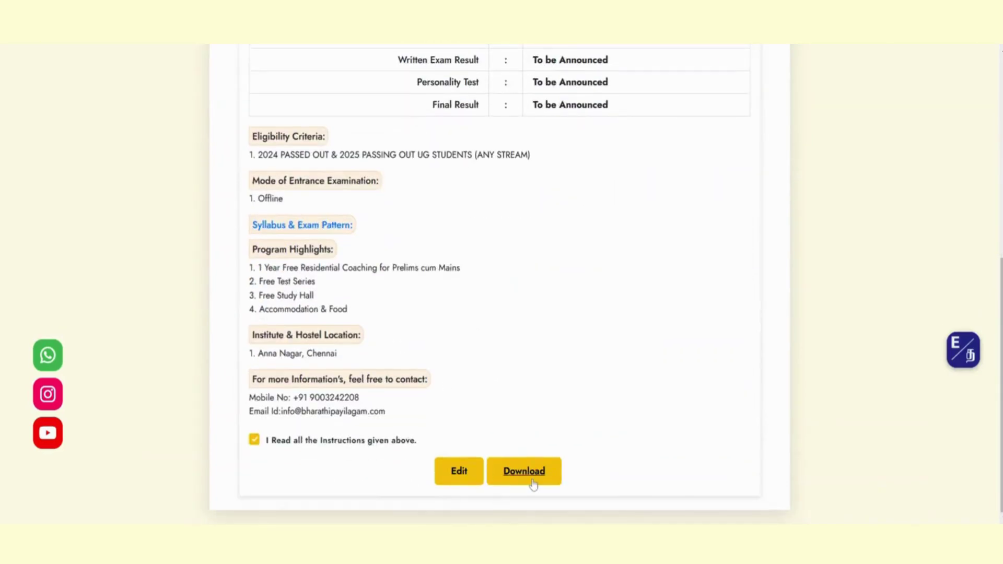
pyautogui.scroll(5, 533, 481)
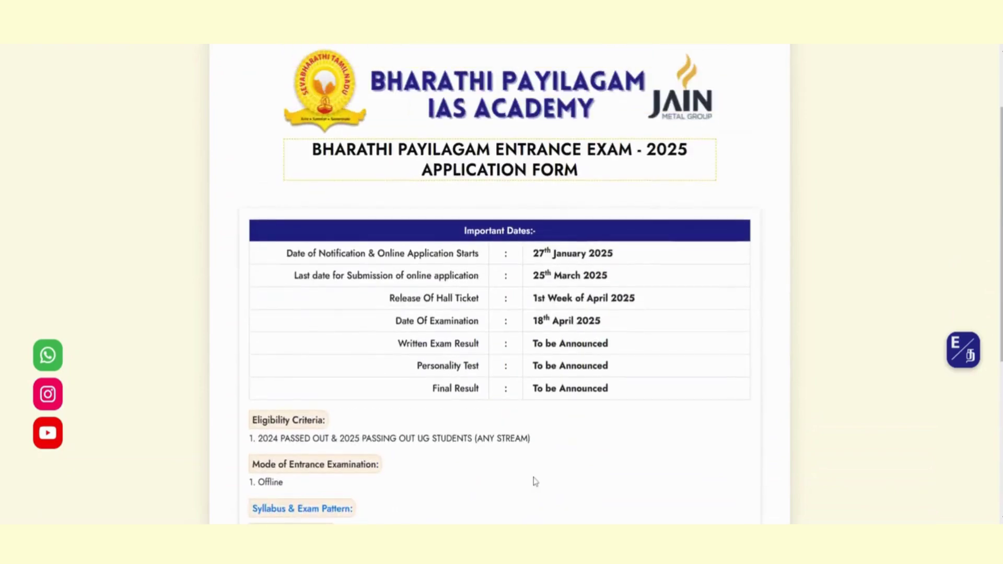